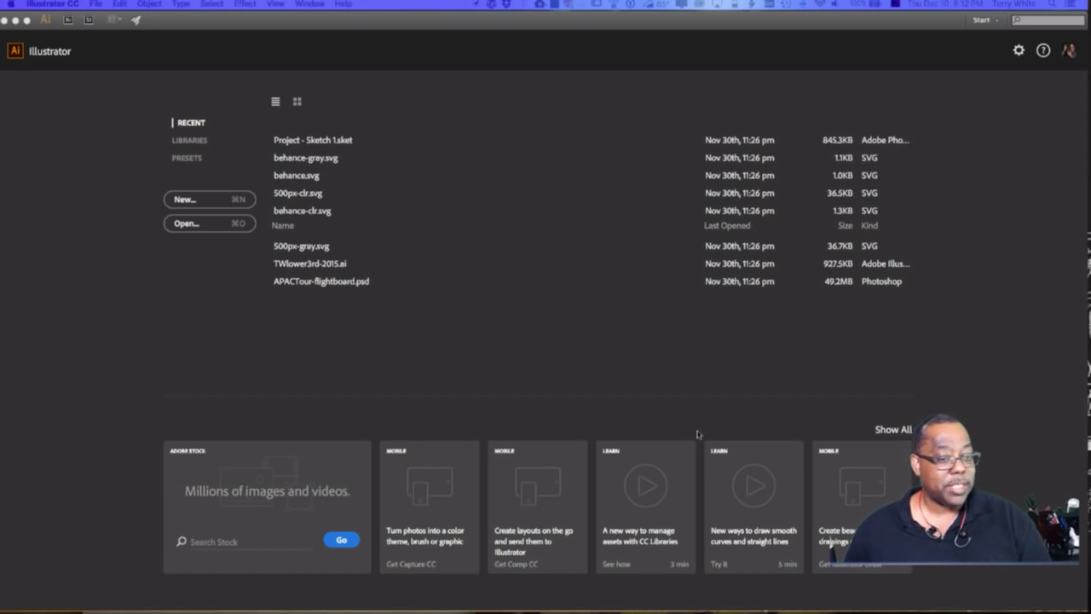
Step: Create a new Letter-size document with the Print profile and one artboard
click(208, 206)
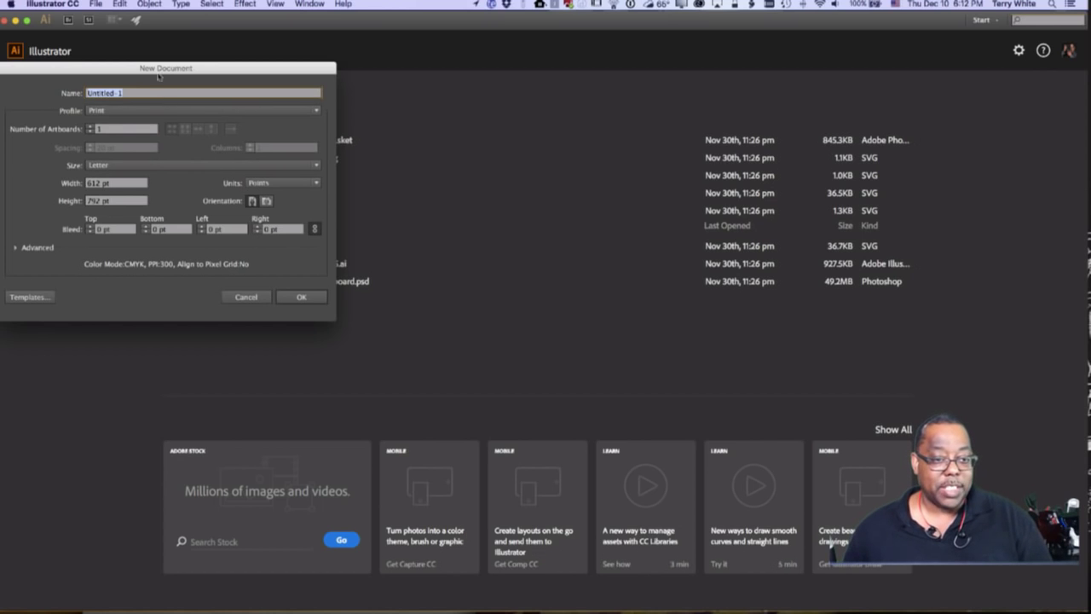
drag(158, 72, 337, 95)
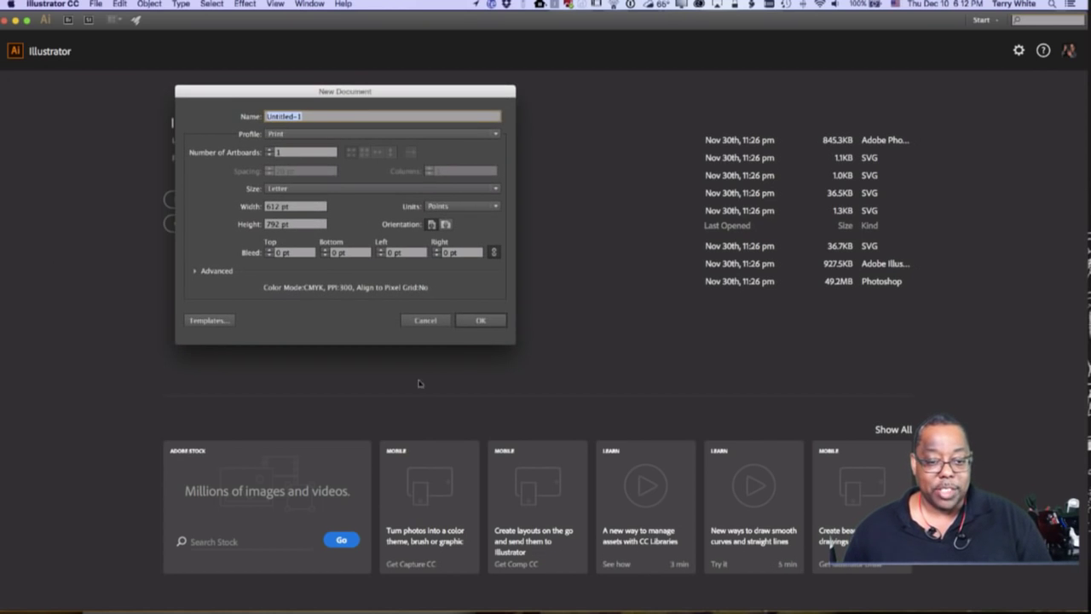
click(467, 322)
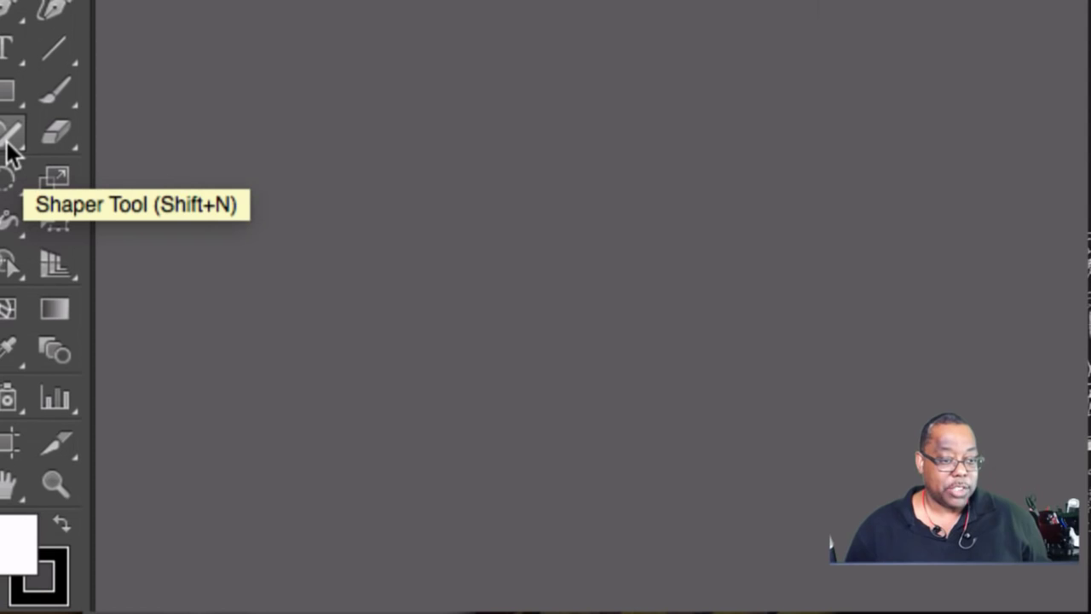
Step: Locate the Shaper tool and view the shape tools grouped with the Rectangle tool
click(8, 151)
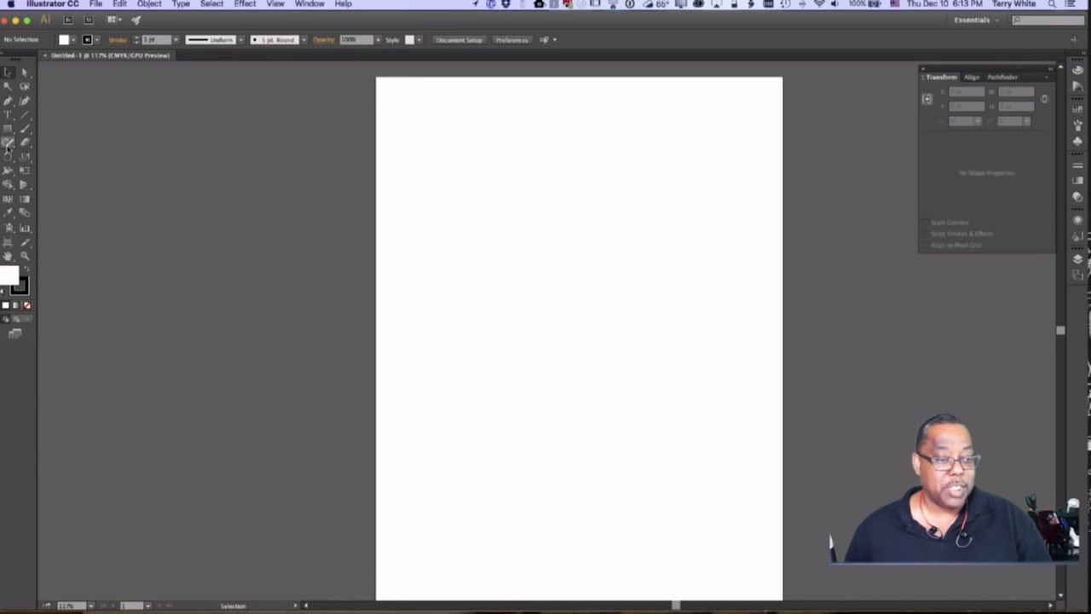
click(8, 143)
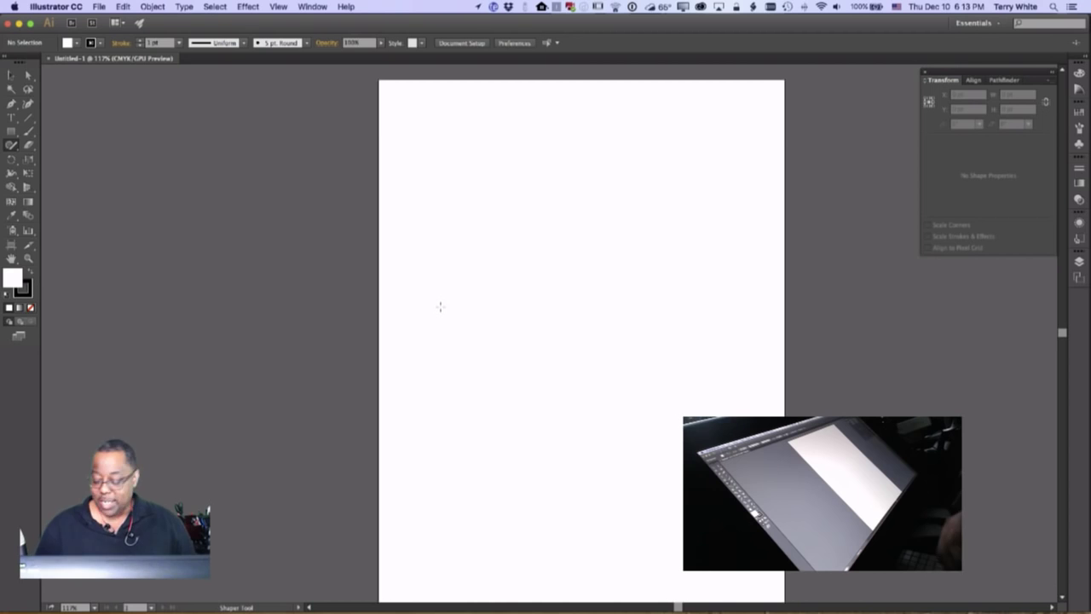
scroll(440, 307, up, 1)
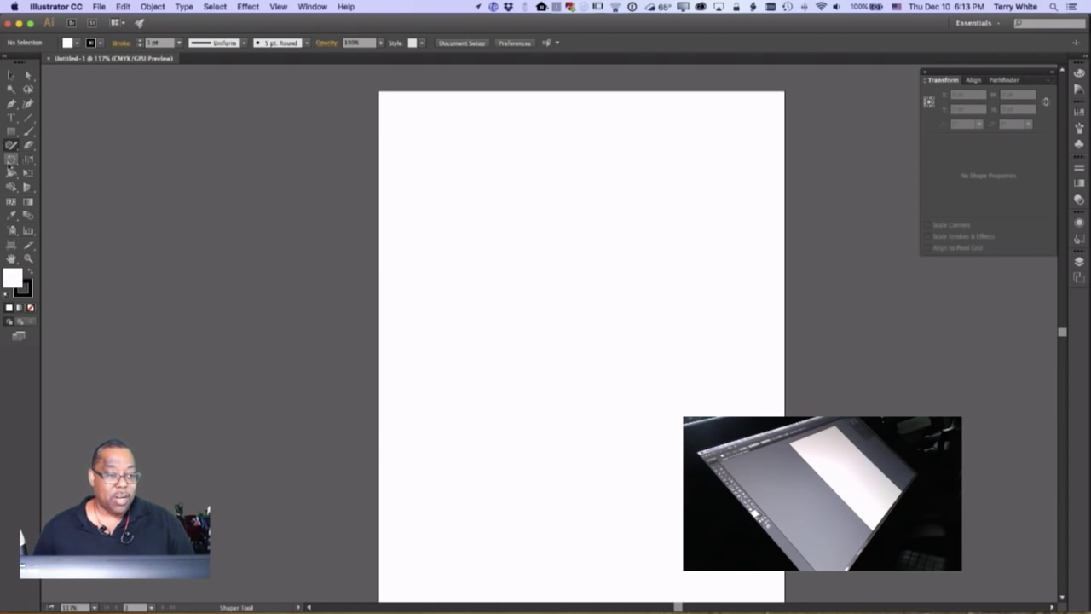
click(12, 132)
click(13, 134)
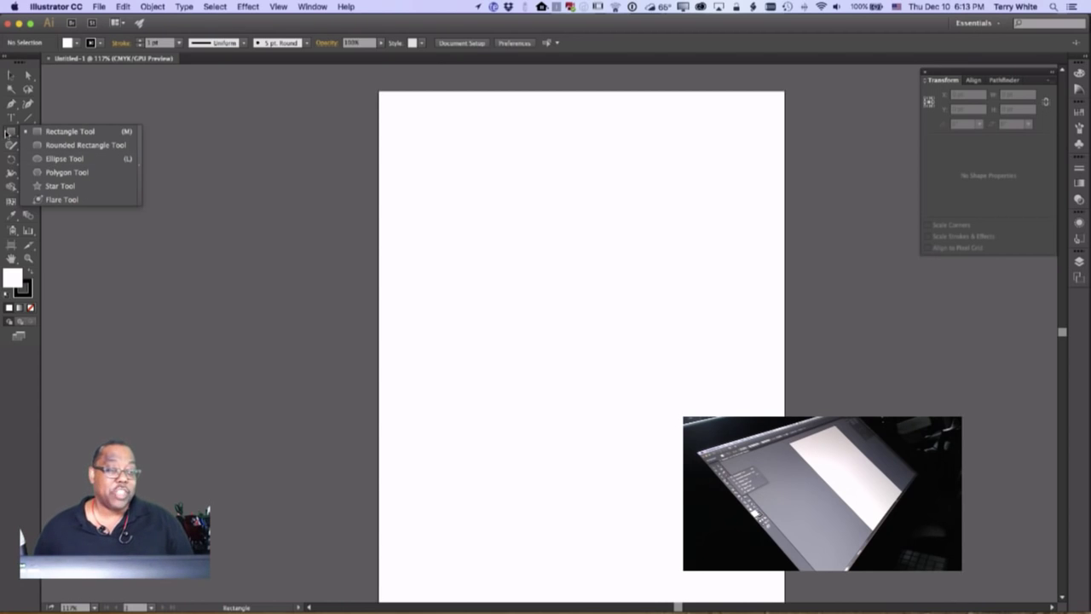
click(10, 134)
Step: With the Shaper tool, draw a circle and a larger square side by side in the upper part of the page
click(13, 146)
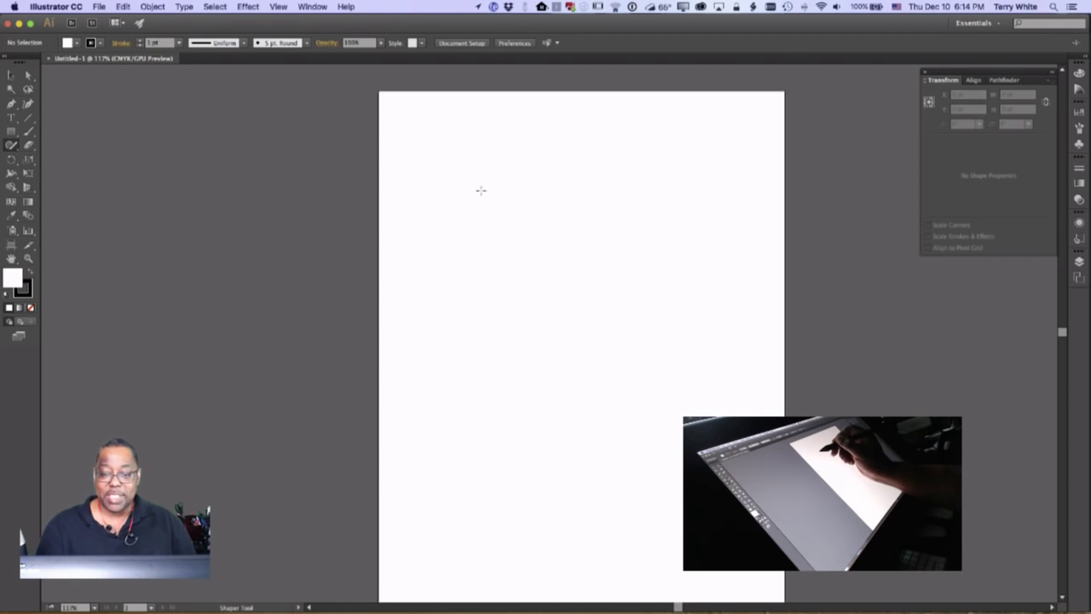
mouse_move(492, 181)
mouse_down()
mouse_move(466, 185)
mouse_move(498, 256)
mouse_move(495, 177)
mouse_up()
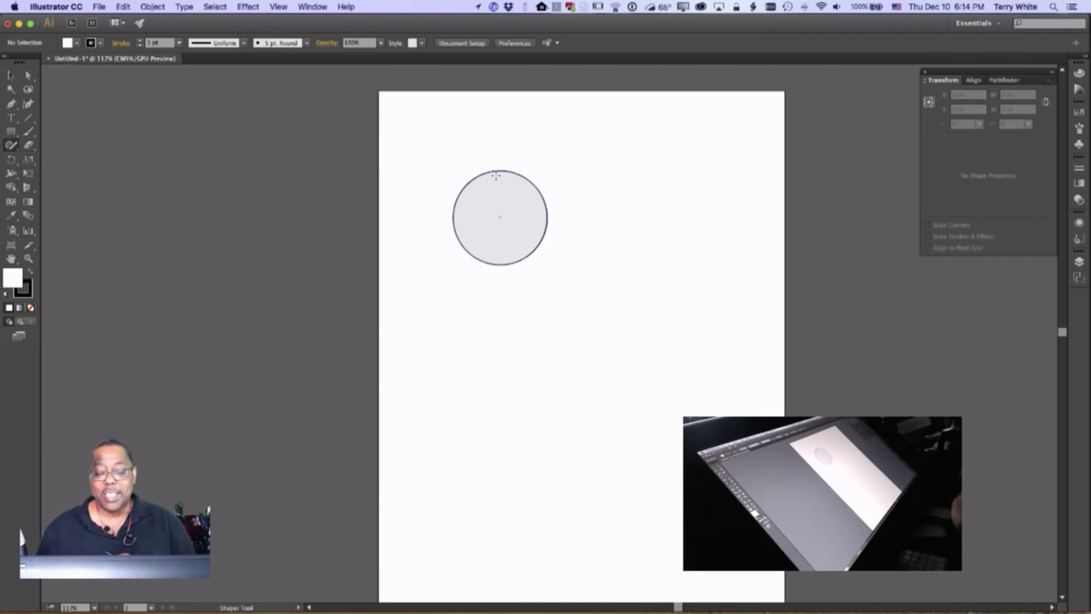
mouse_move(591, 181)
mouse_down()
mouse_move(589, 219)
mouse_move(646, 258)
mouse_move(705, 228)
mouse_move(665, 175)
mouse_move(599, 177)
mouse_up()
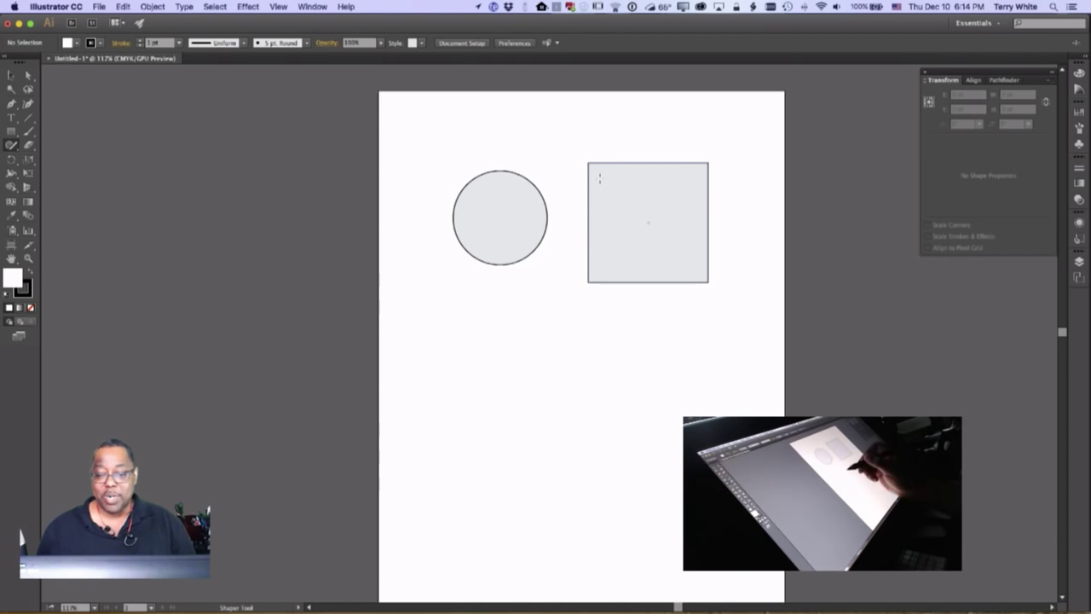
Step: Draw an upright triangle below the circle and an inverted triangle below the square with the Shaper tool
mouse_move(444, 381)
mouse_down()
mouse_move(457, 358)
mouse_move(525, 314)
mouse_move(566, 382)
mouse_move(434, 395)
mouse_up()
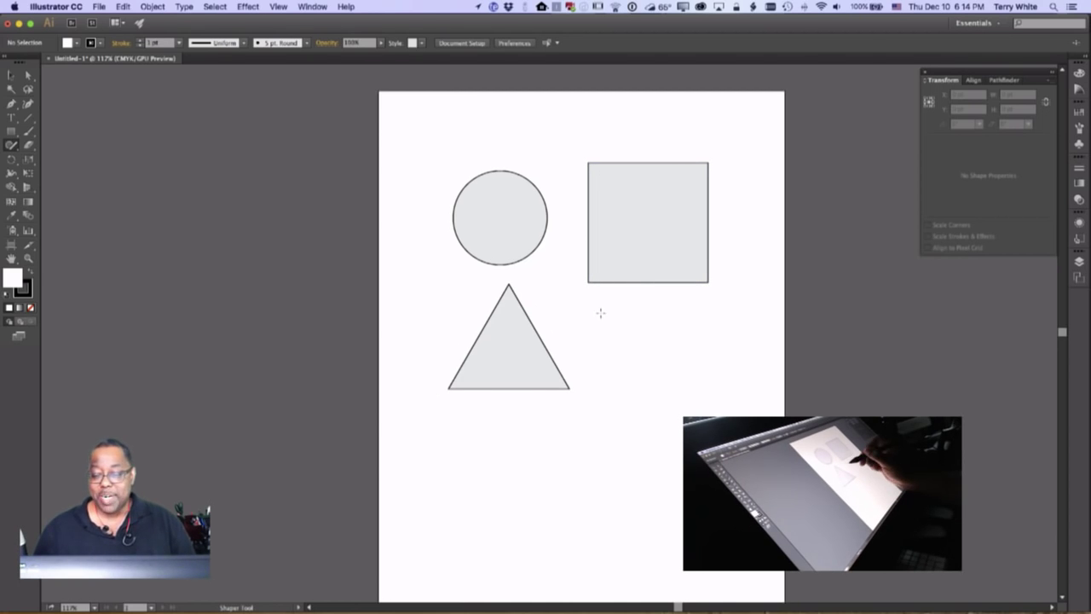
mouse_move(601, 311)
mouse_down()
mouse_move(657, 401)
mouse_move(681, 358)
mouse_up()
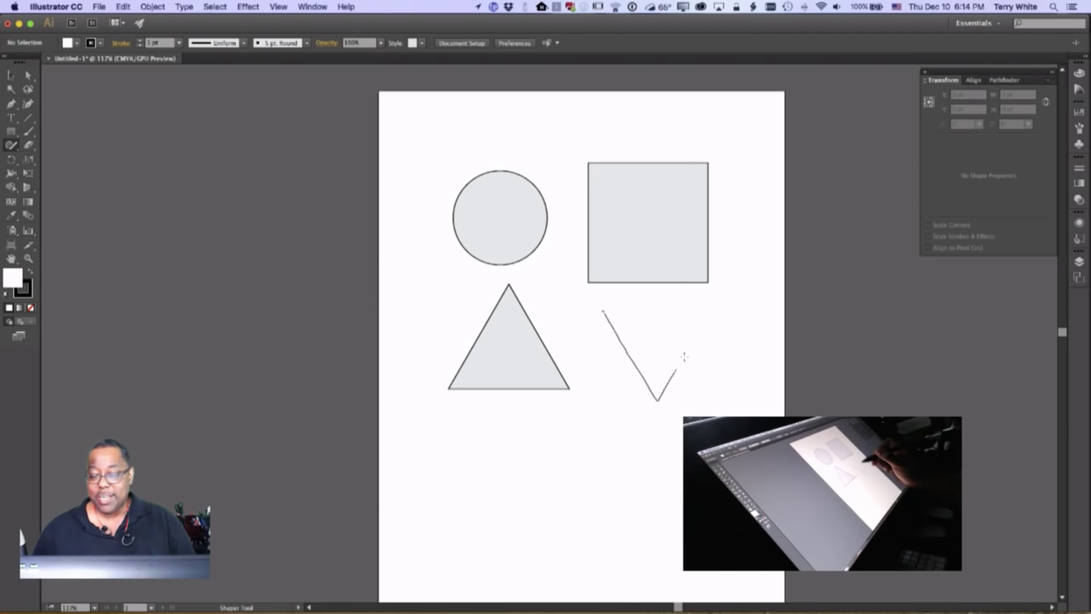
drag(683, 356, 610, 312)
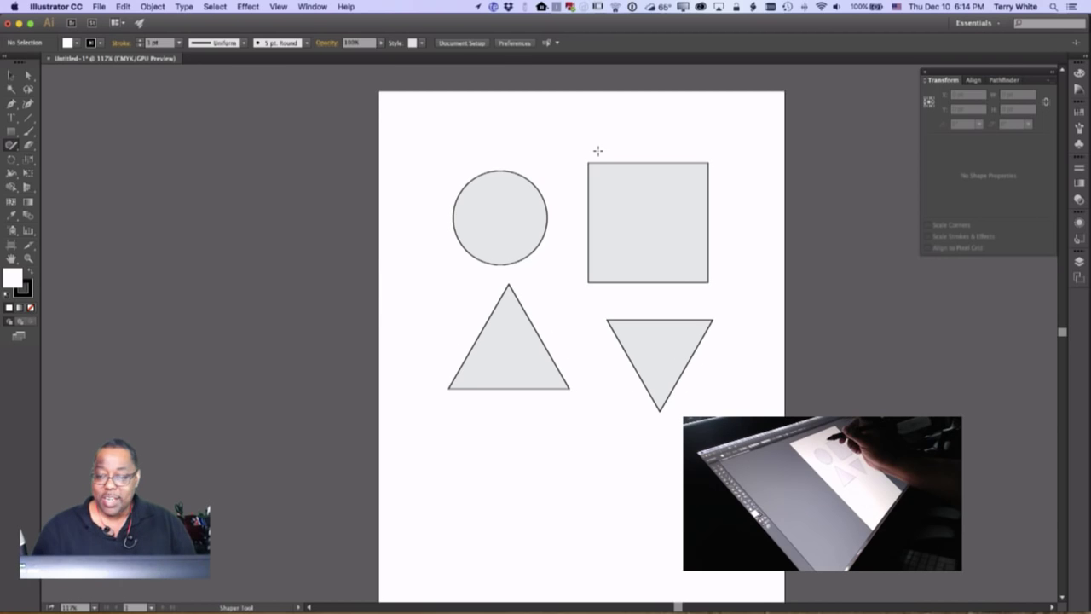
Step: Add a small circle on the square's upper-left corner and a larger one on its lower-right corner, and merge both with the square
drag(597, 151, 588, 161)
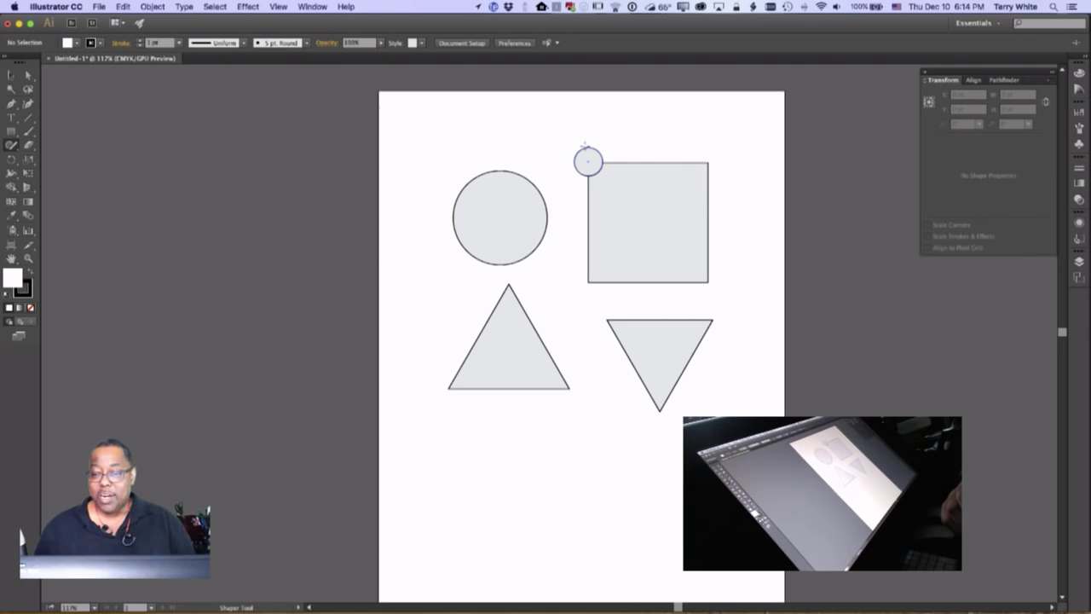
drag(588, 161, 588, 161)
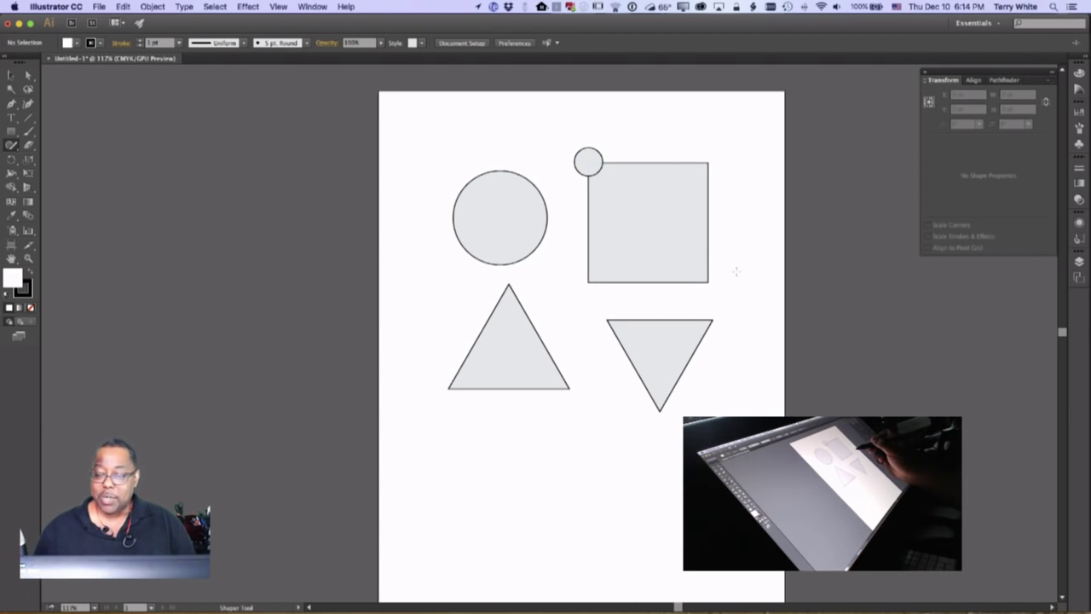
mouse_move(736, 268)
mouse_down()
mouse_move(697, 234)
mouse_move(690, 301)
mouse_move(731, 264)
mouse_up()
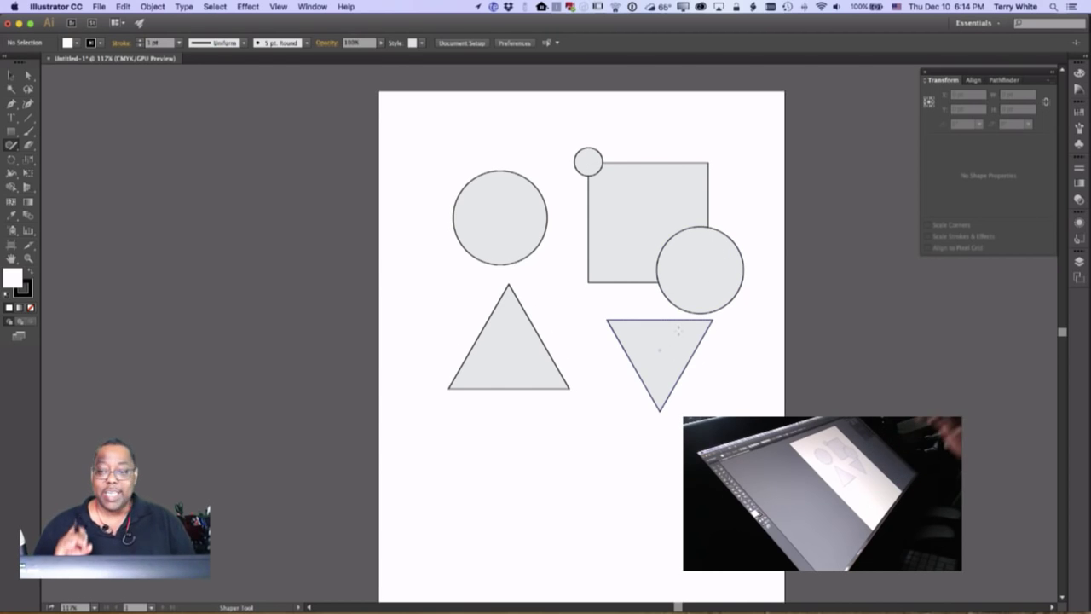
drag(665, 264, 687, 223)
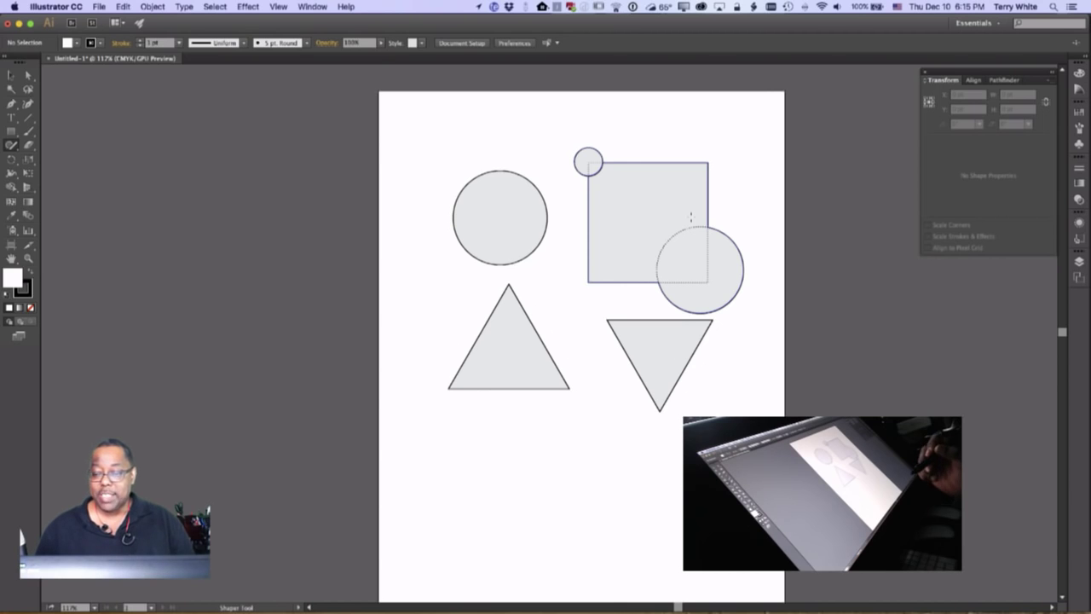
click(599, 437)
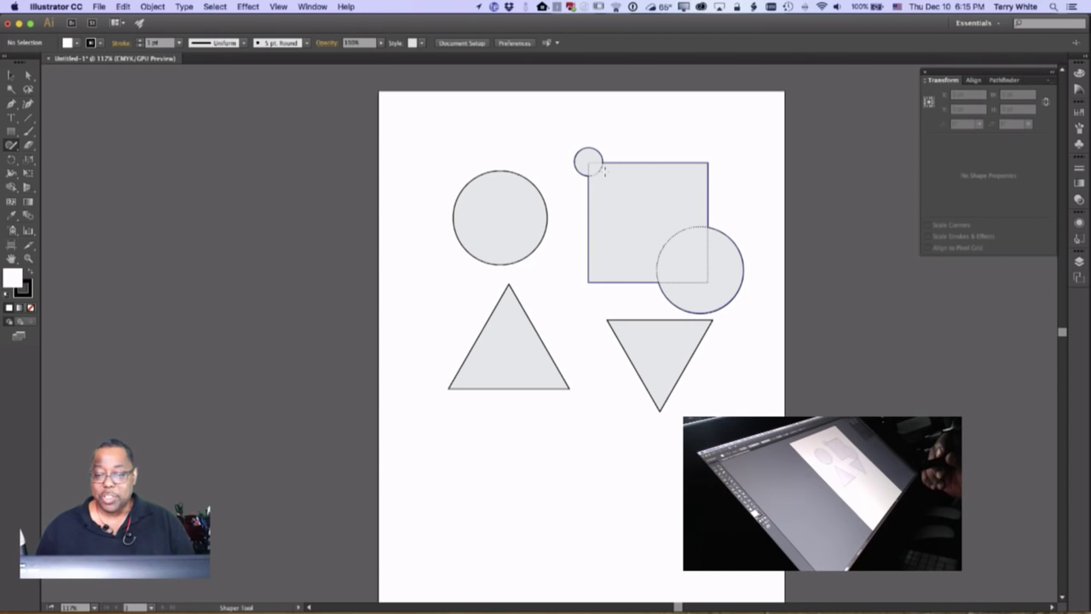
Step: Erase the two triangles and the standalone circle by scribbling over them with the Shaper tool
drag(438, 417, 572, 343)
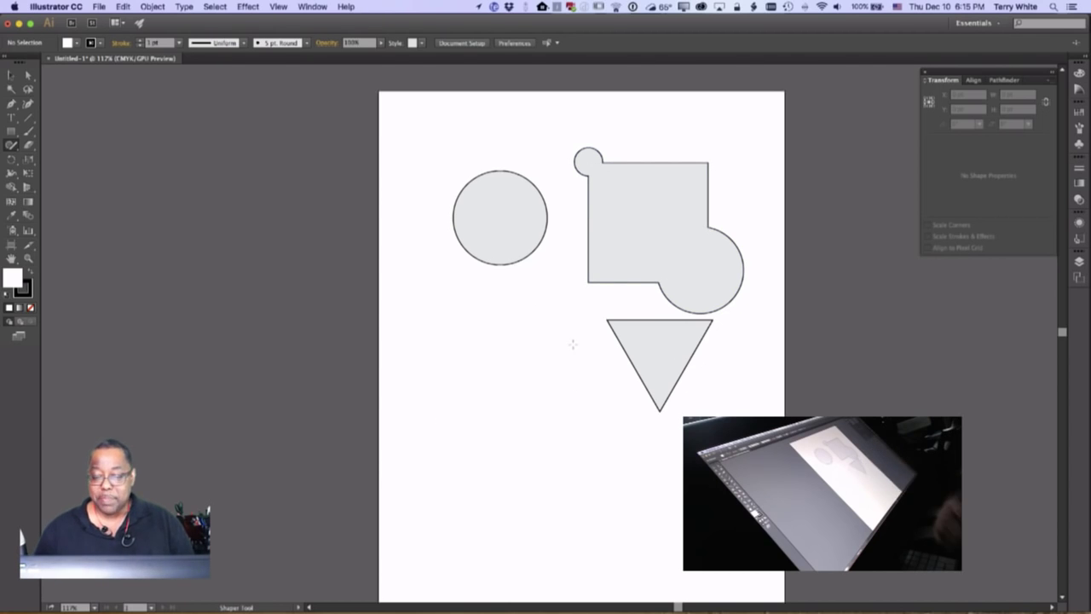
mouse_move(445, 273)
mouse_down()
mouse_move(494, 195)
mouse_move(460, 256)
mouse_up()
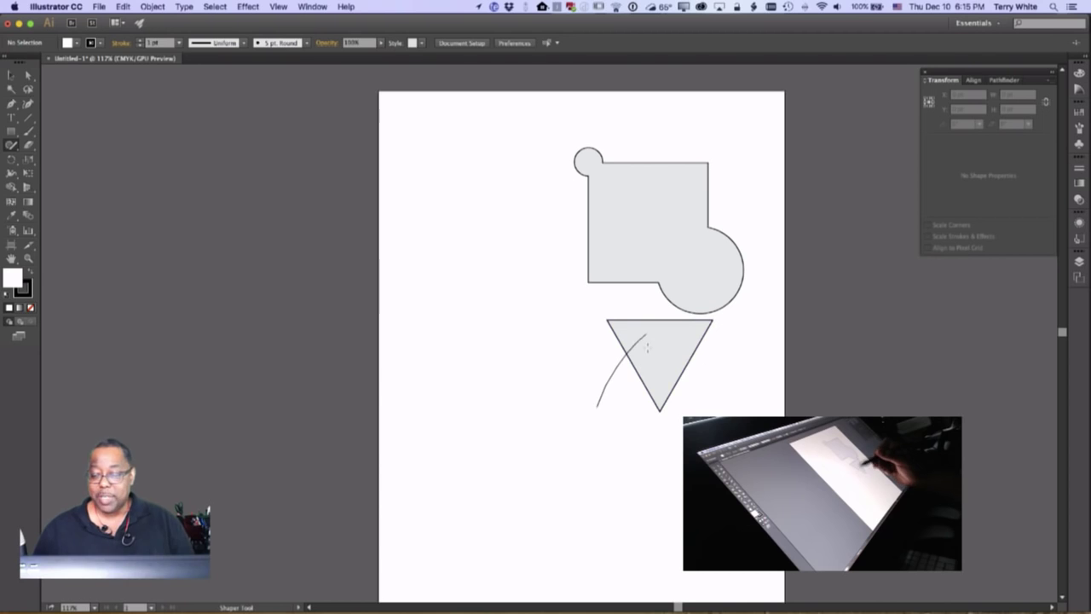
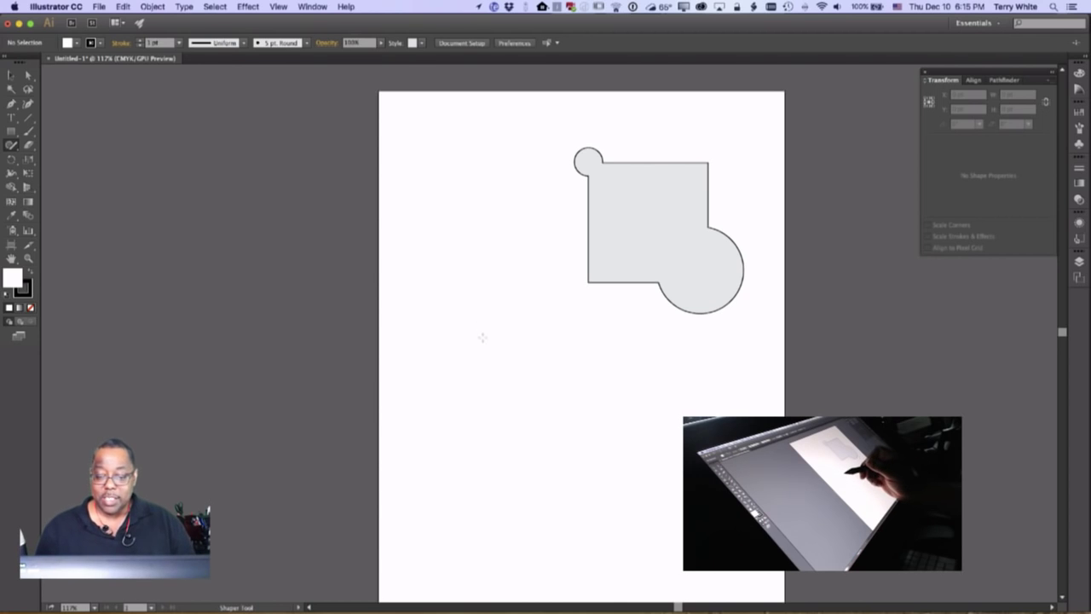
mouse_move(516, 314)
mouse_down()
mouse_move(422, 376)
mouse_move(490, 397)
mouse_move(536, 333)
mouse_move(452, 369)
mouse_move(524, 382)
mouse_up()
key(cmd+z)
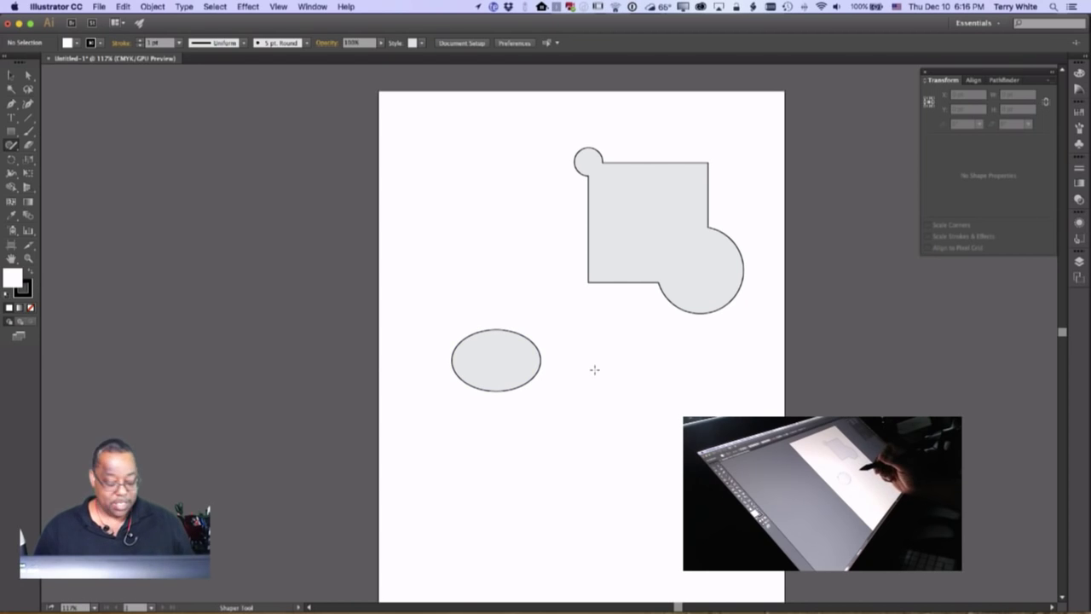
key(cmd+z)
Step: Draw two side-by-side circles with an ellipse overlapping both from below, and merge them into one mouse-head outline with the Shaper tool
mouse_move(524, 323)
mouse_down()
mouse_move(474, 410)
mouse_move(557, 383)
mouse_move(530, 327)
mouse_up()
mouse_move(635, 324)
mouse_down()
mouse_move(582, 400)
mouse_move(686, 400)
mouse_move(636, 325)
mouse_up()
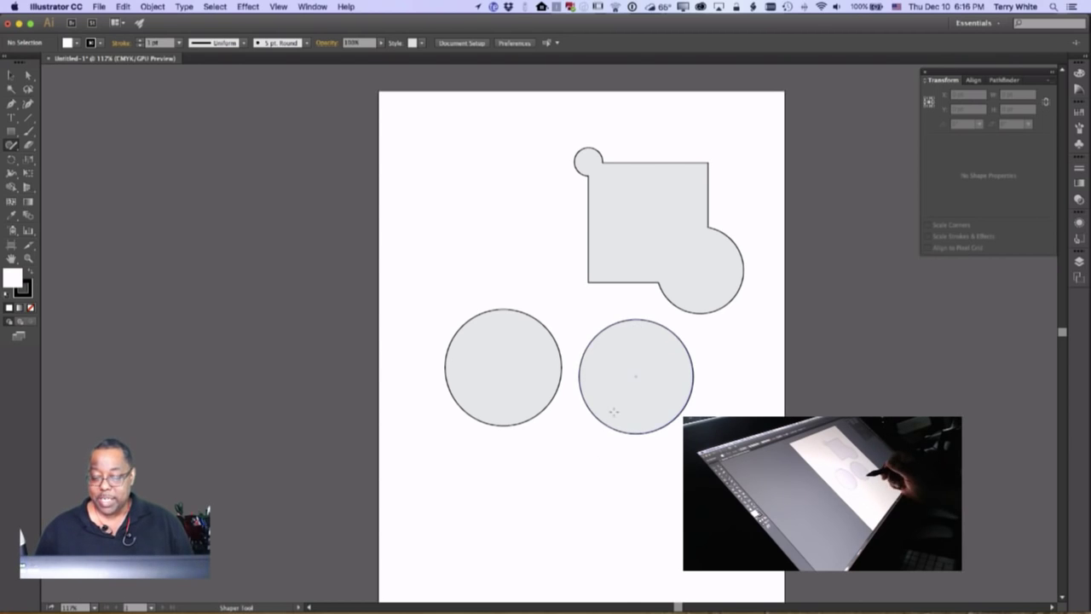
mouse_move(620, 412)
mouse_down()
mouse_move(537, 390)
mouse_move(628, 480)
mouse_move(607, 407)
mouse_up()
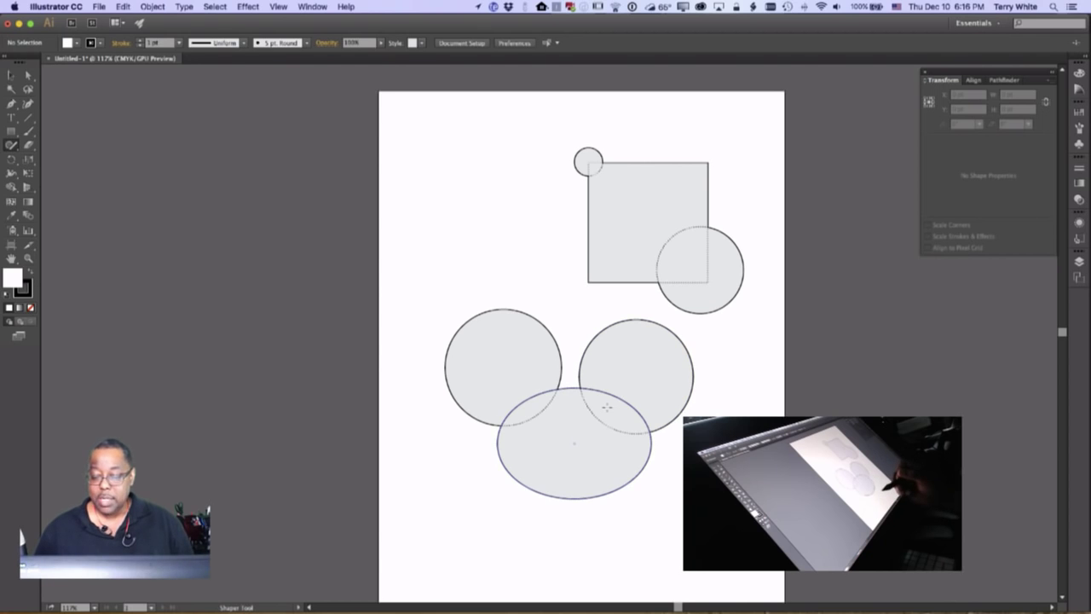
mouse_move(523, 428)
mouse_down()
mouse_move(537, 408)
mouse_move(514, 420)
mouse_move(533, 404)
mouse_up()
mouse_move(579, 439)
mouse_down()
mouse_move(609, 400)
mouse_move(643, 404)
mouse_up()
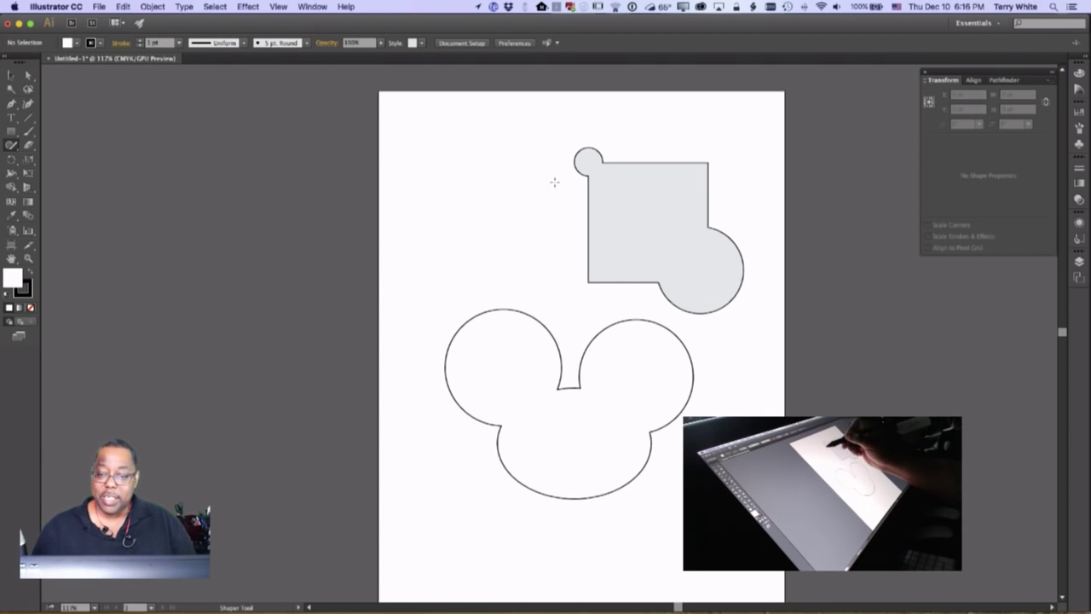
Step: Erase the merged square-and-circles shape by scribbling across it with the Shaper tool
drag(555, 175, 597, 158)
drag(701, 250, 635, 300)
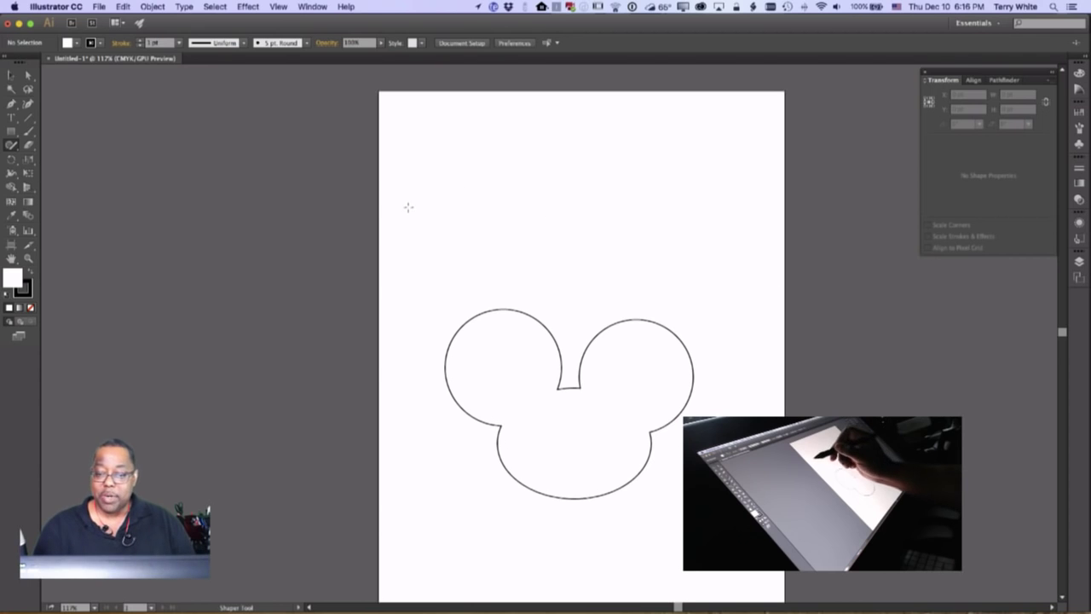
Step: Above the mouse head, draw two nearly horizontal lines, a tilted ellipse crossing both, and a separate circle beside them
drag(412, 209, 628, 202)
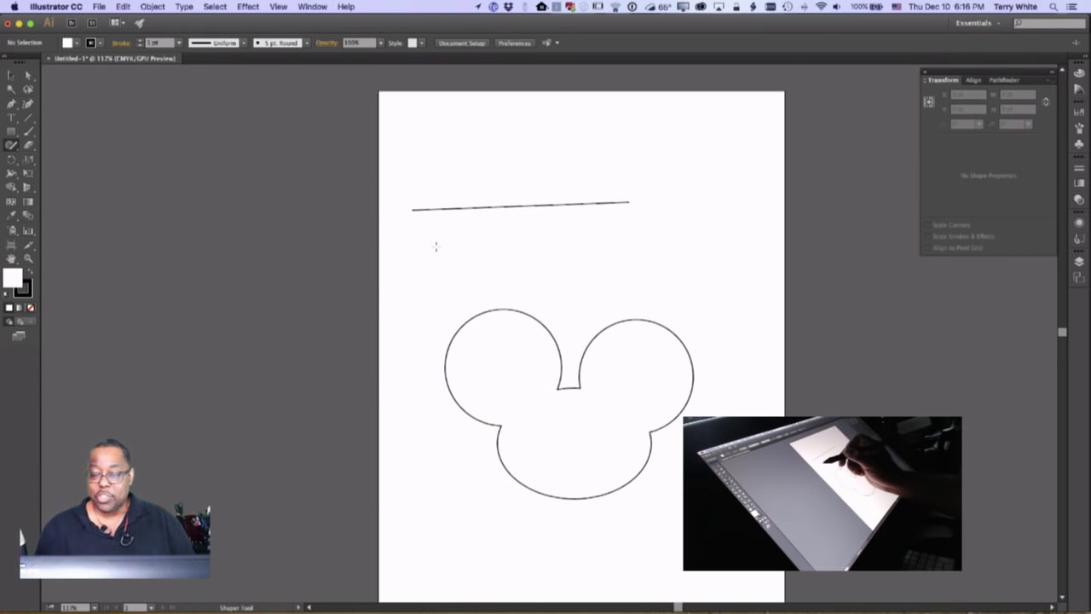
drag(432, 250, 648, 256)
mouse_move(665, 194)
mouse_down()
mouse_move(666, 253)
mouse_move(705, 183)
mouse_move(600, 279)
mouse_move(573, 189)
mouse_up()
Step: Scribble out the tilted ellipse together with the parts of the two lines that run through it
mouse_move(593, 232)
mouse_down()
mouse_move(572, 213)
mouse_move(610, 195)
mouse_up()
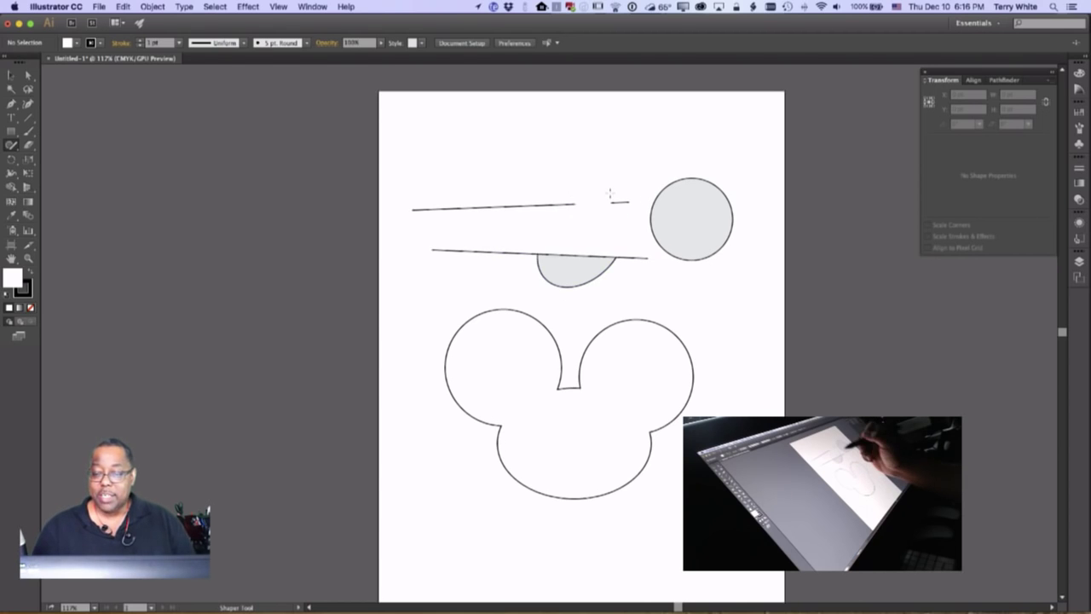
click(561, 268)
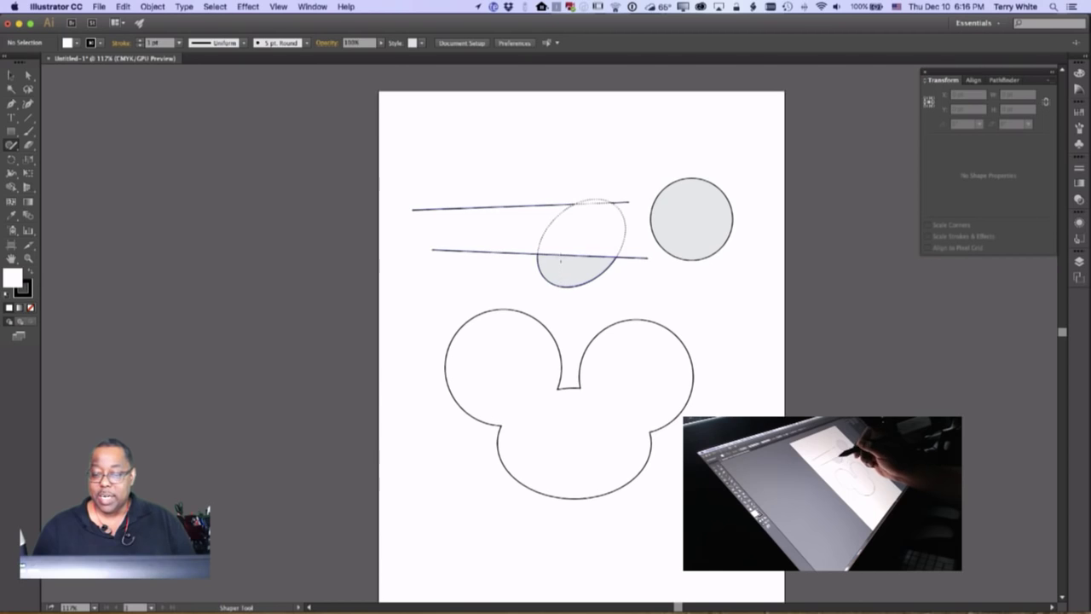
drag(566, 254, 602, 247)
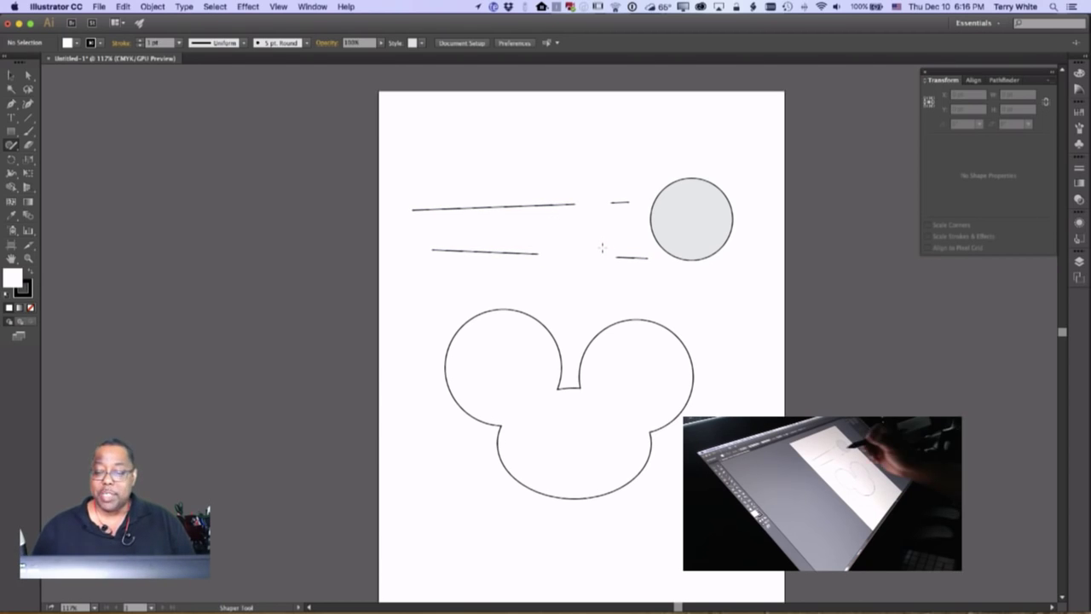
Step: Erase all remaining segments of the two lines by scribbling over them with the Shaper tool
mouse_move(608, 254)
mouse_down()
mouse_move(619, 266)
mouse_move(631, 257)
mouse_up()
mouse_move(602, 209)
mouse_down()
mouse_move(616, 194)
mouse_move(624, 203)
mouse_up()
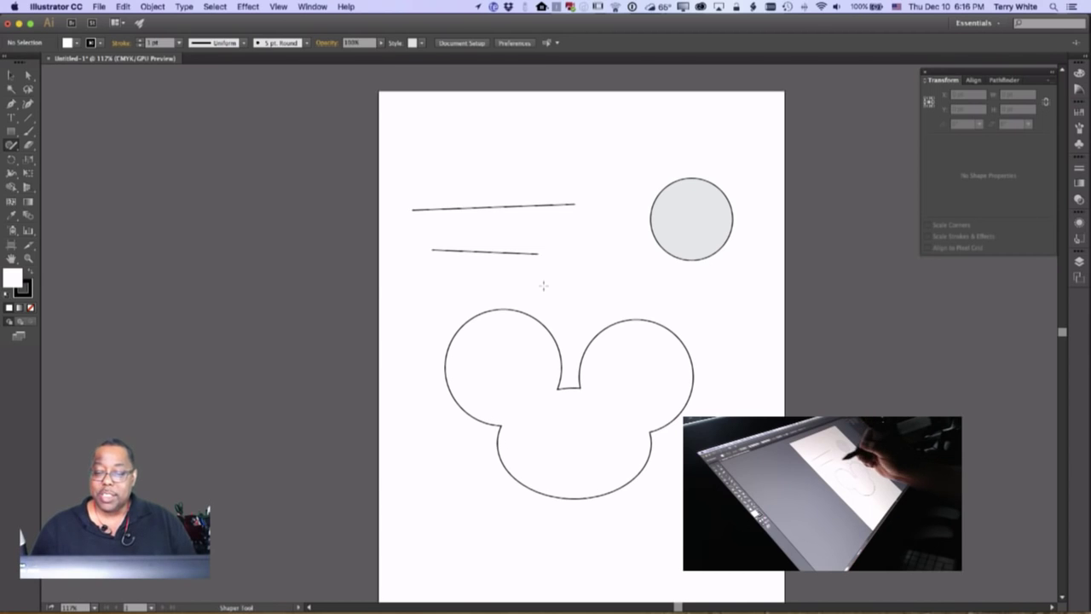
mouse_move(446, 221)
mouse_down()
mouse_move(480, 199)
mouse_move(533, 206)
mouse_up()
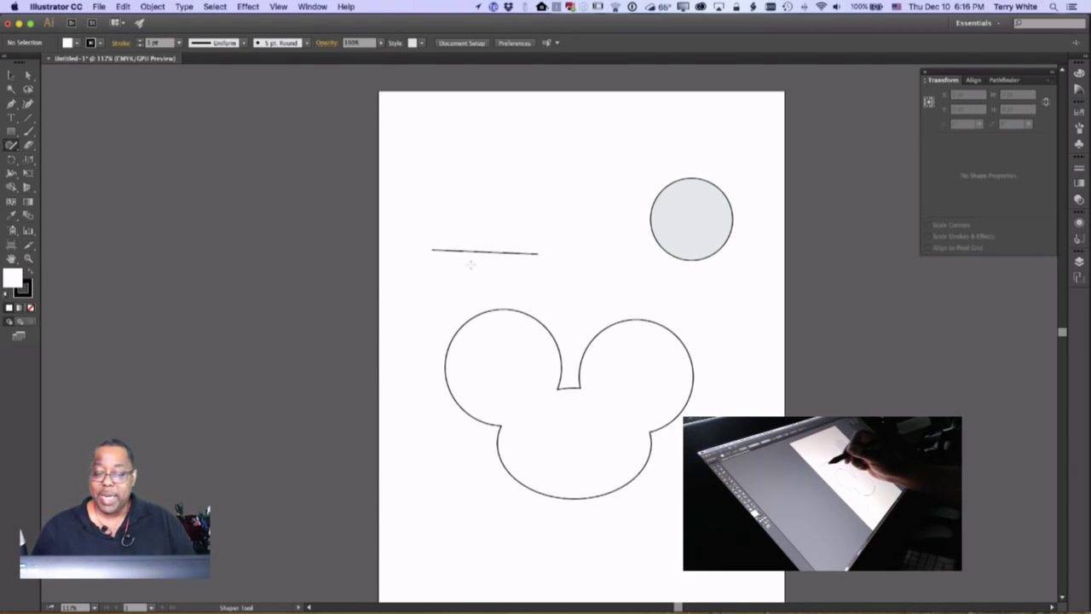
drag(444, 256, 542, 246)
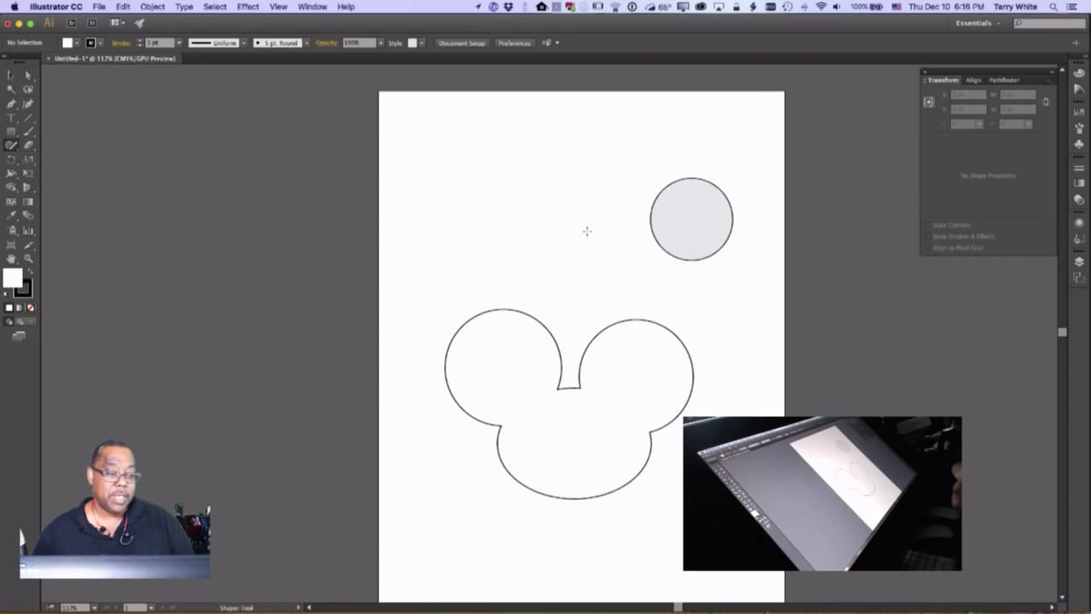
Step: Draw a rectangle about 215 by 158 pt with the Rectangle tool, above the mouse head's left ear
click(10, 131)
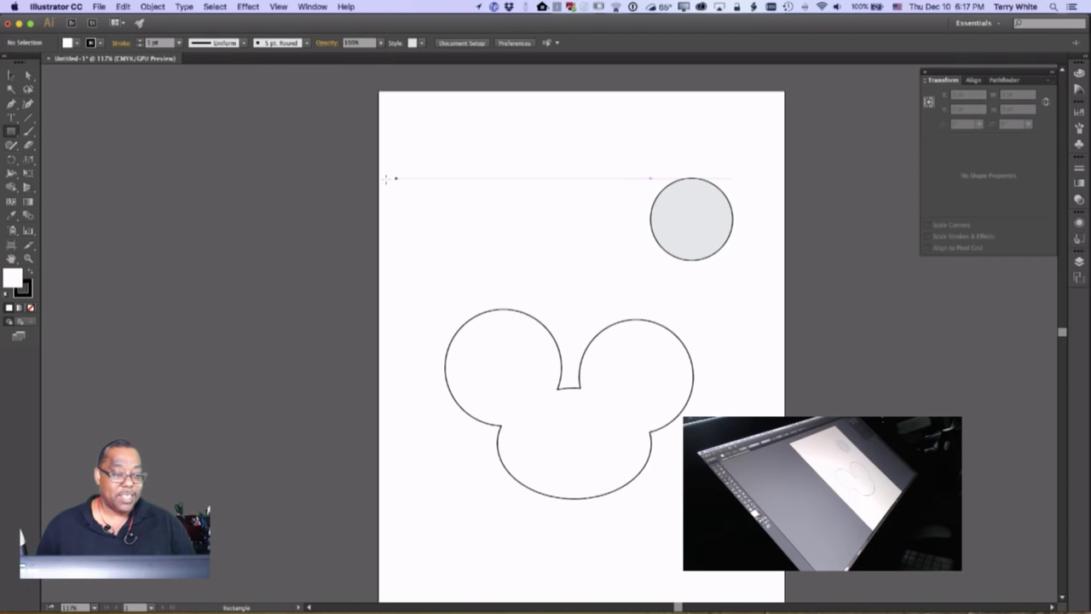
mouse_move(444, 150)
mouse_down()
mouse_move(462, 175)
mouse_move(587, 253)
mouse_up()
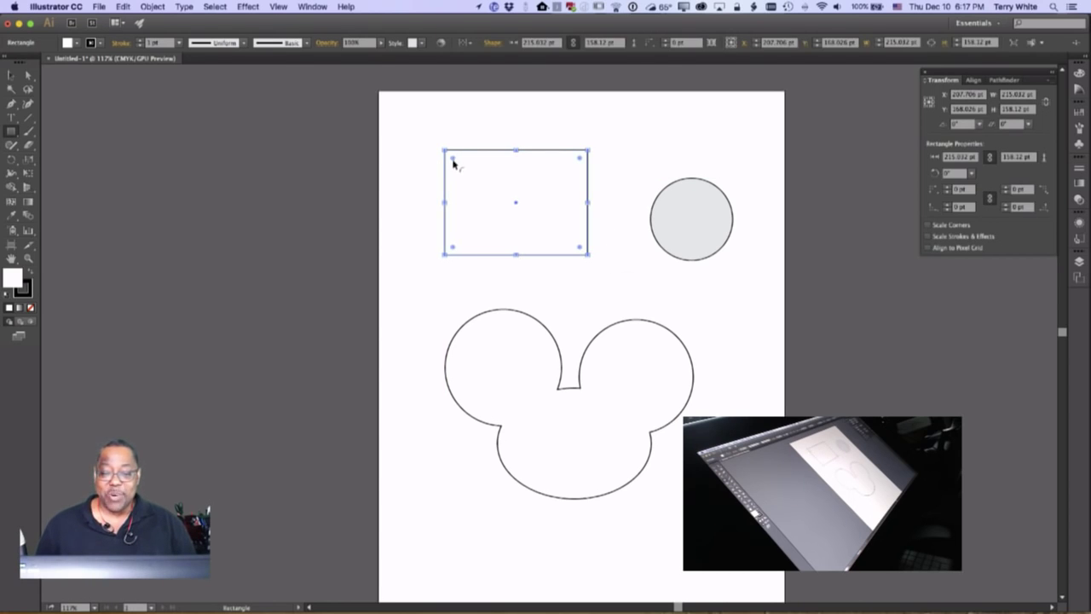
Step: Round all four corners of the rectangle to about 31 pt, and delete the rectangle
drag(453, 160, 462, 174)
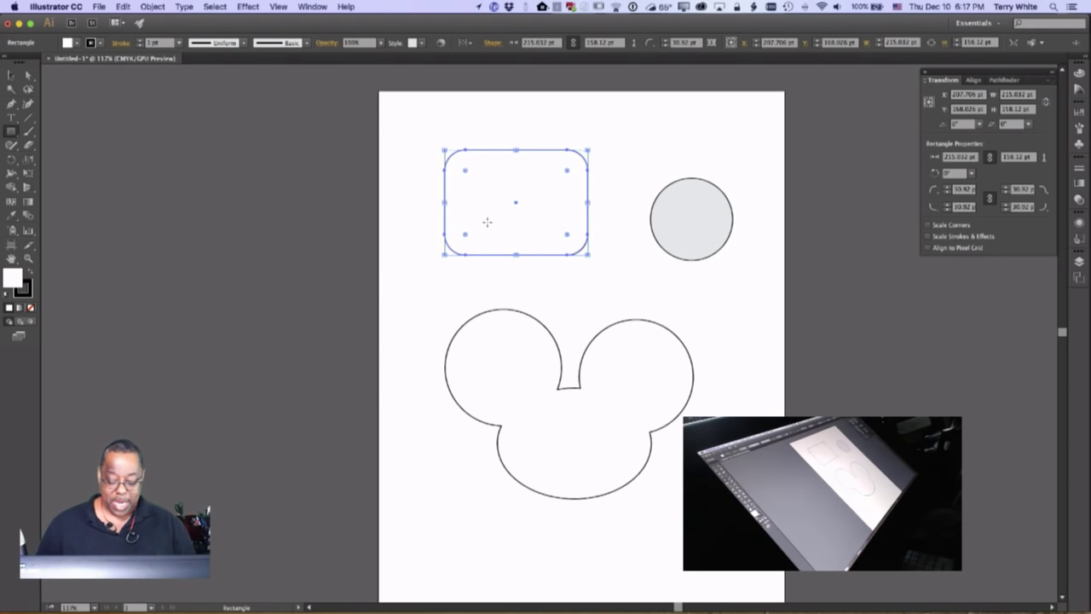
key(Delete)
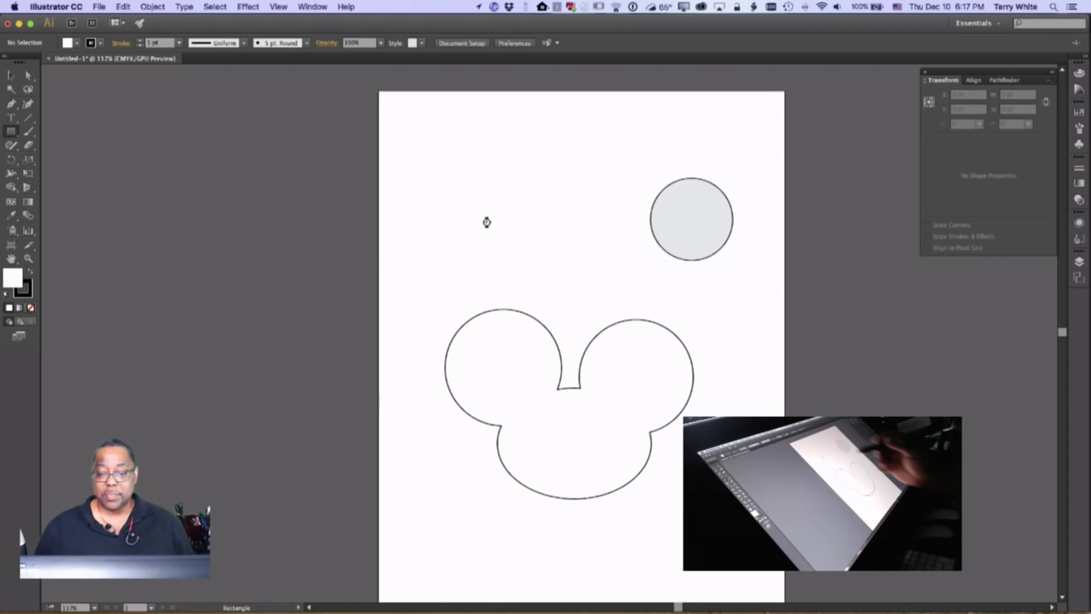
Step: Draw a circle above the mouse head's left ear with the Shaper tool and scale it to about 121 pt across
click(15, 147)
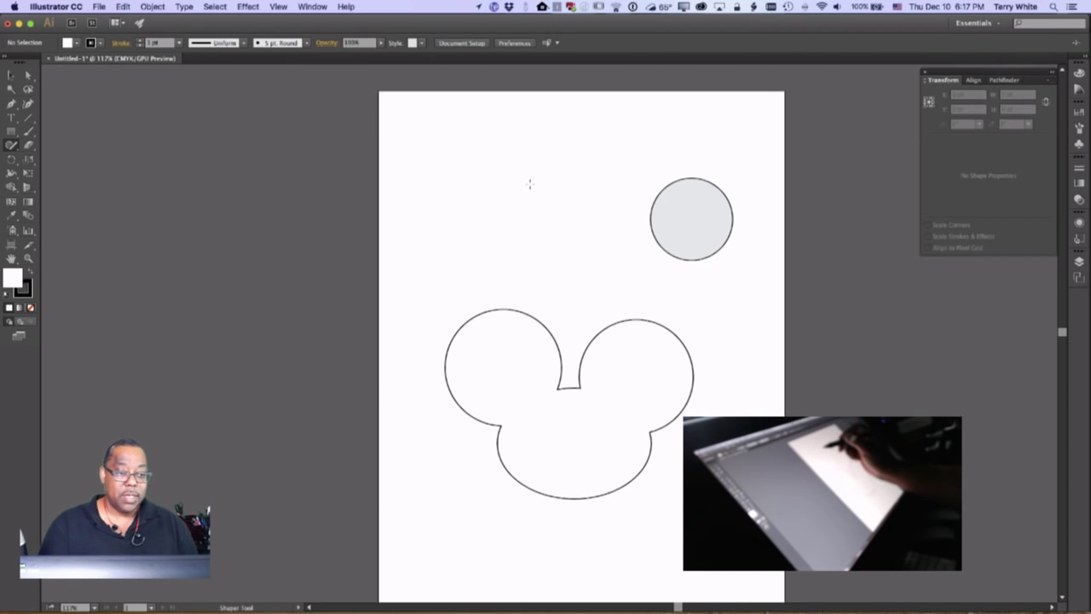
mouse_move(573, 157)
mouse_down()
mouse_move(523, 286)
mouse_move(555, 153)
mouse_up()
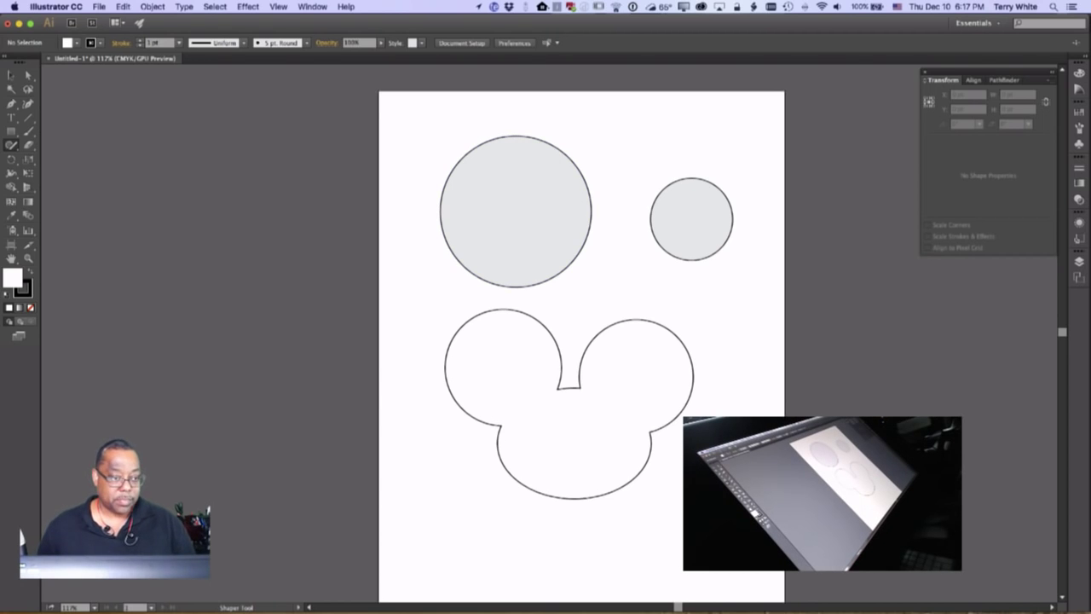
click(11, 75)
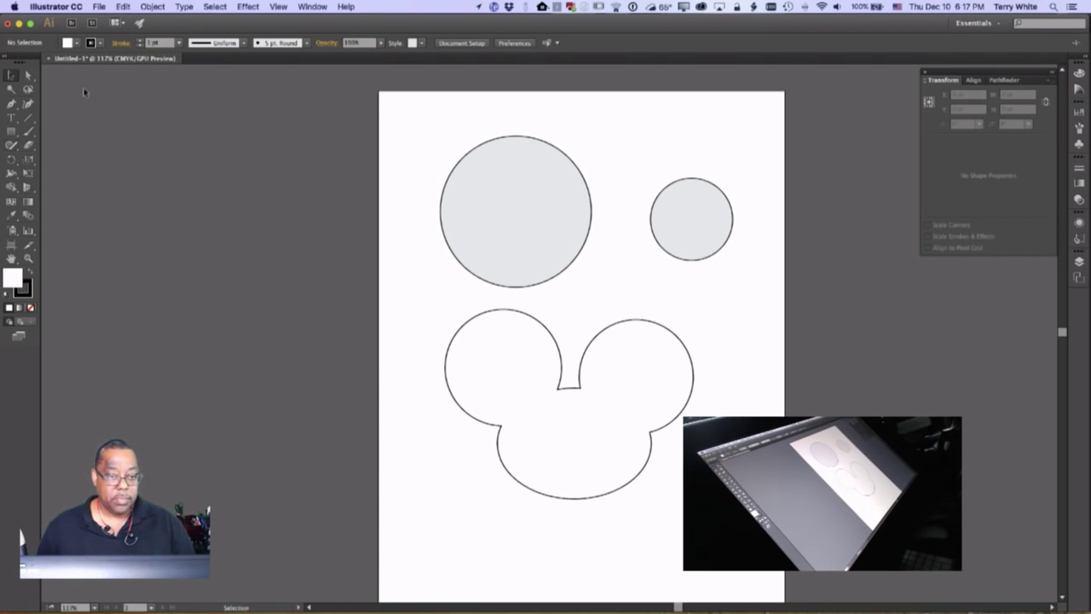
click(535, 152)
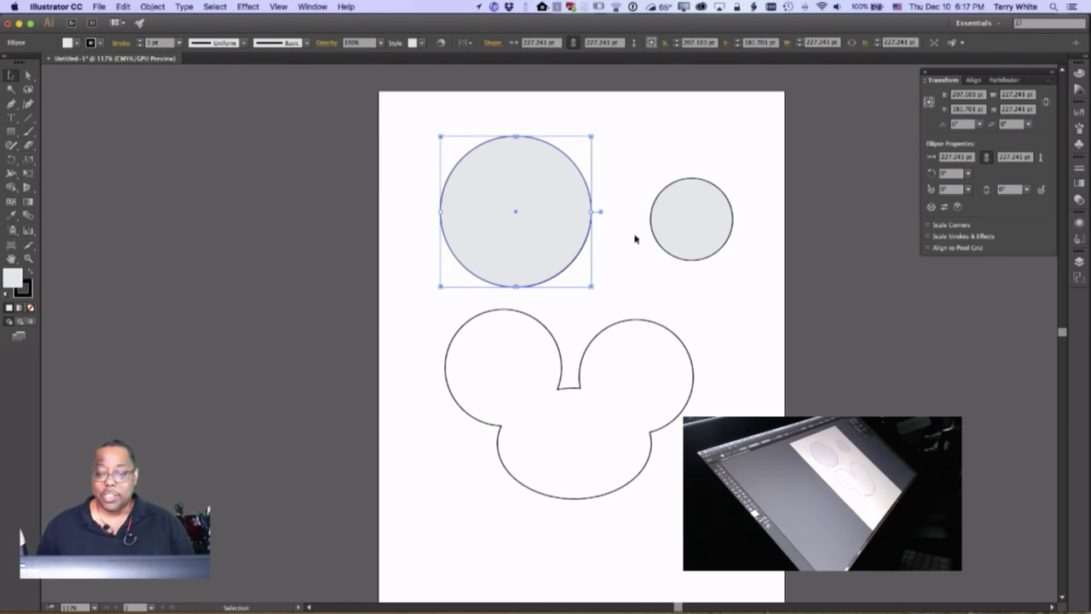
drag(590, 211, 556, 220)
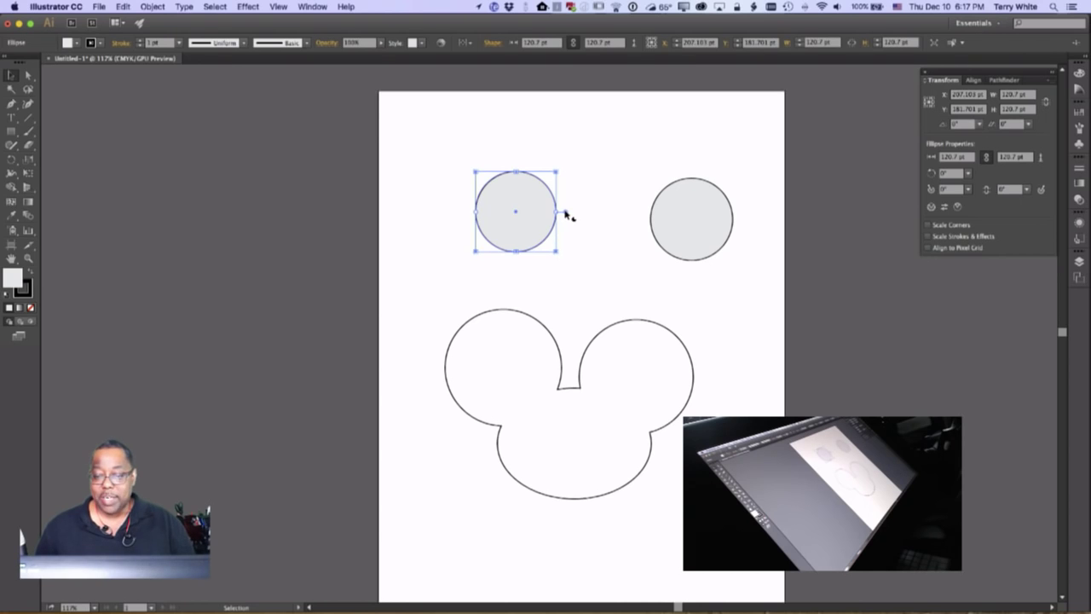
Step: Cut a wedge out of the new circle, invert the pie and revert it, and adjust the pie end angle to about 269°
drag(566, 214, 532, 256)
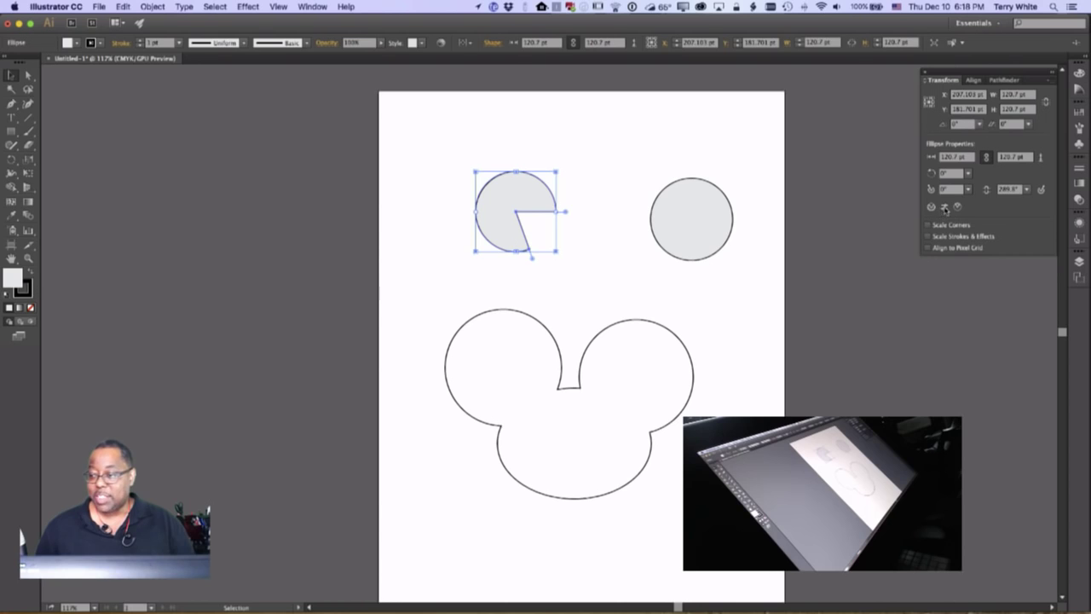
click(944, 207)
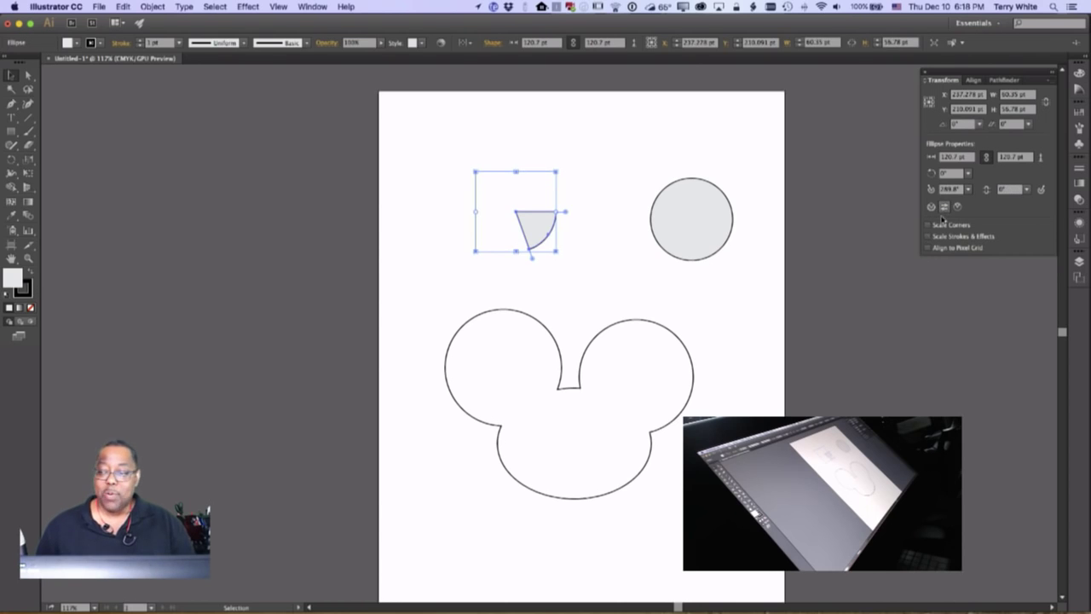
click(944, 207)
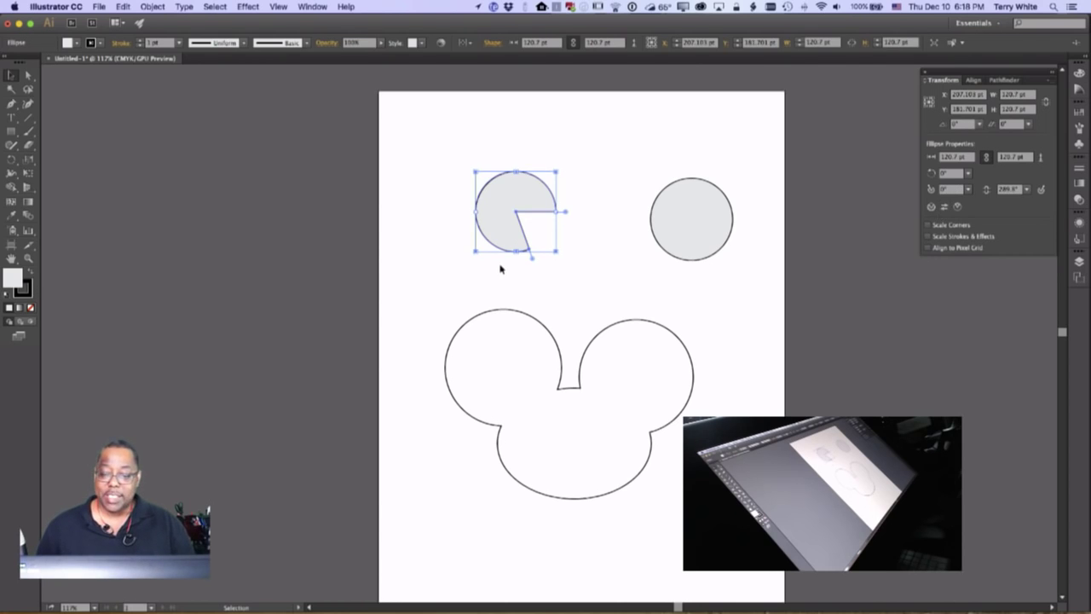
mouse_move(531, 261)
mouse_down()
mouse_move(458, 253)
mouse_move(455, 217)
mouse_move(470, 216)
mouse_move(486, 241)
mouse_move(522, 243)
mouse_move(515, 259)
mouse_up()
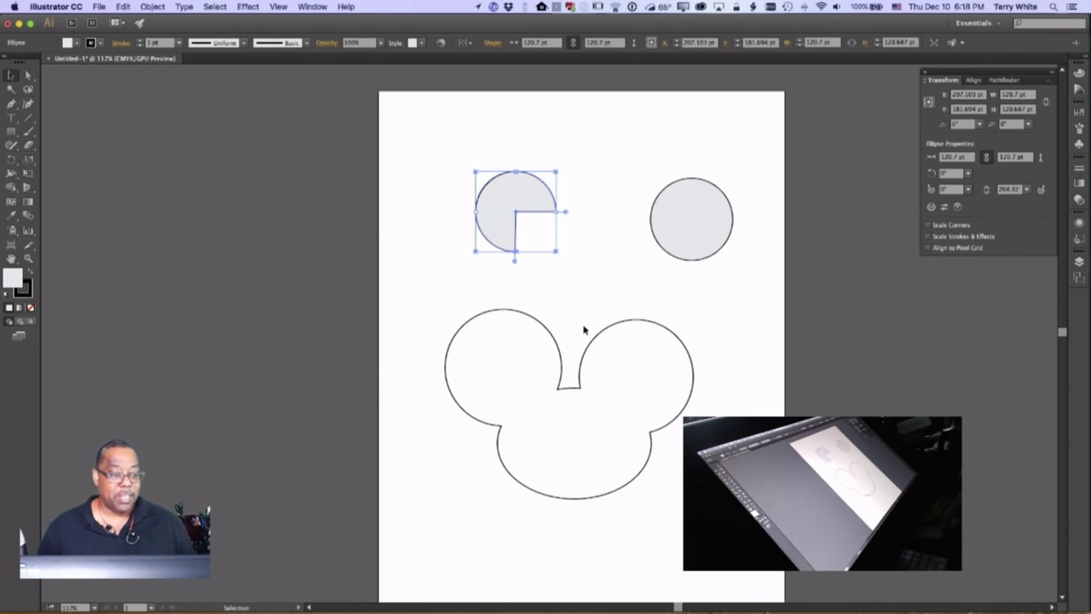
Step: Draw a hexagon of about 133 pt radius with the Polygon tool over the right ear, and undo a trial adjustment of its corners
click(13, 132)
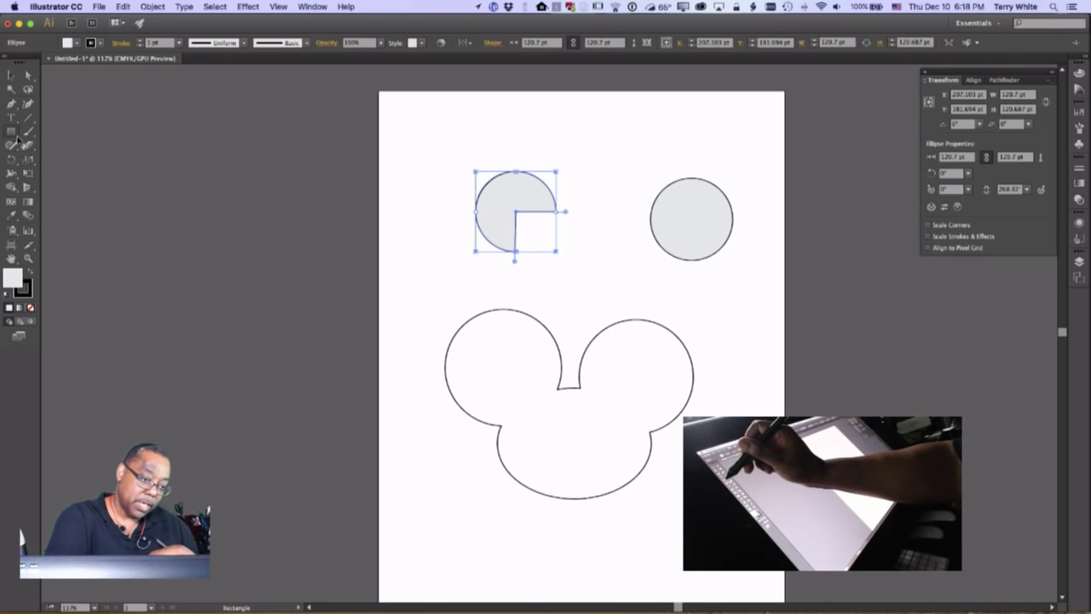
drag(15, 138, 67, 174)
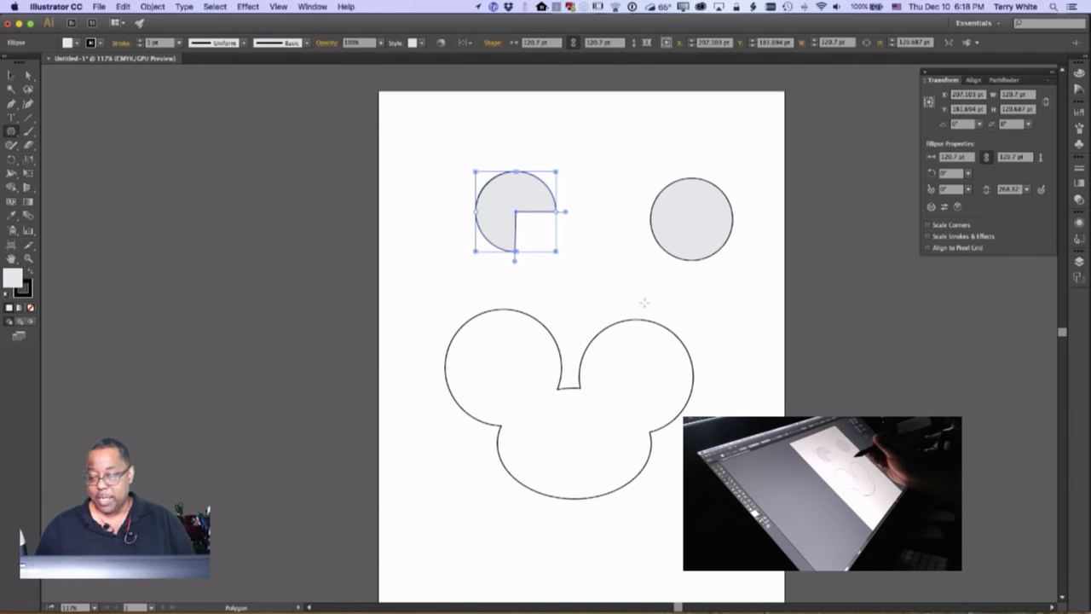
drag(645, 302, 730, 293)
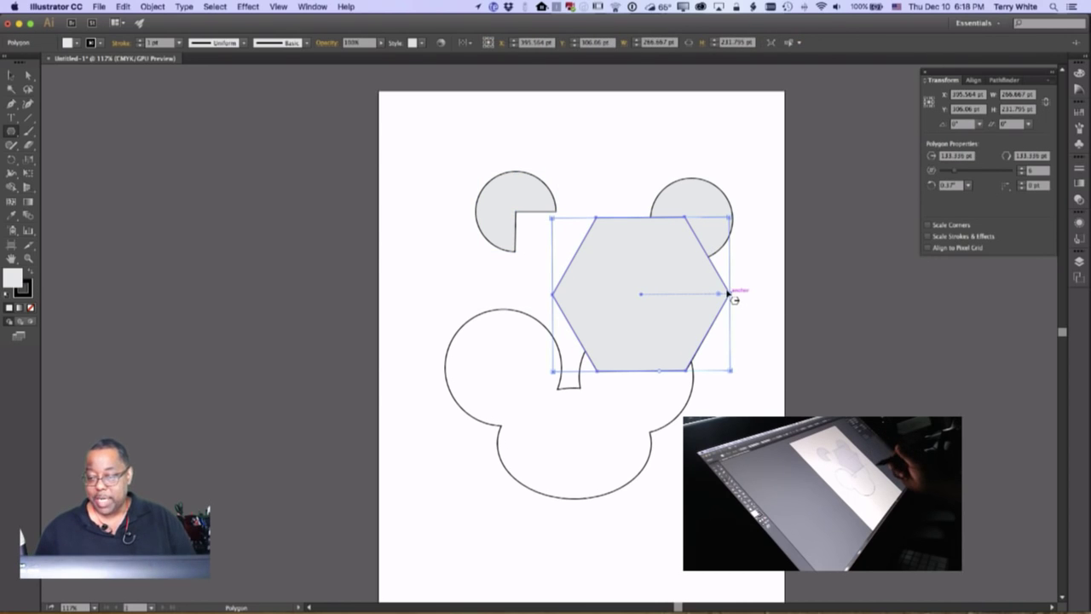
drag(718, 295, 663, 292)
key(ctrl+z)
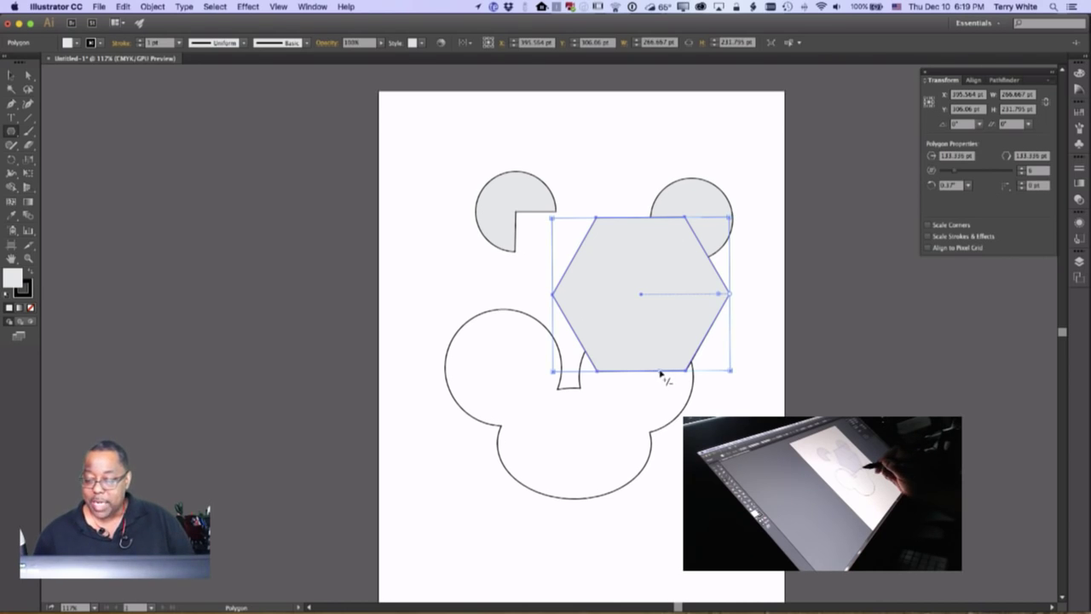
Step: Change the polygon's number of sides to 3, to 9 and back to 6
drag(660, 373, 706, 371)
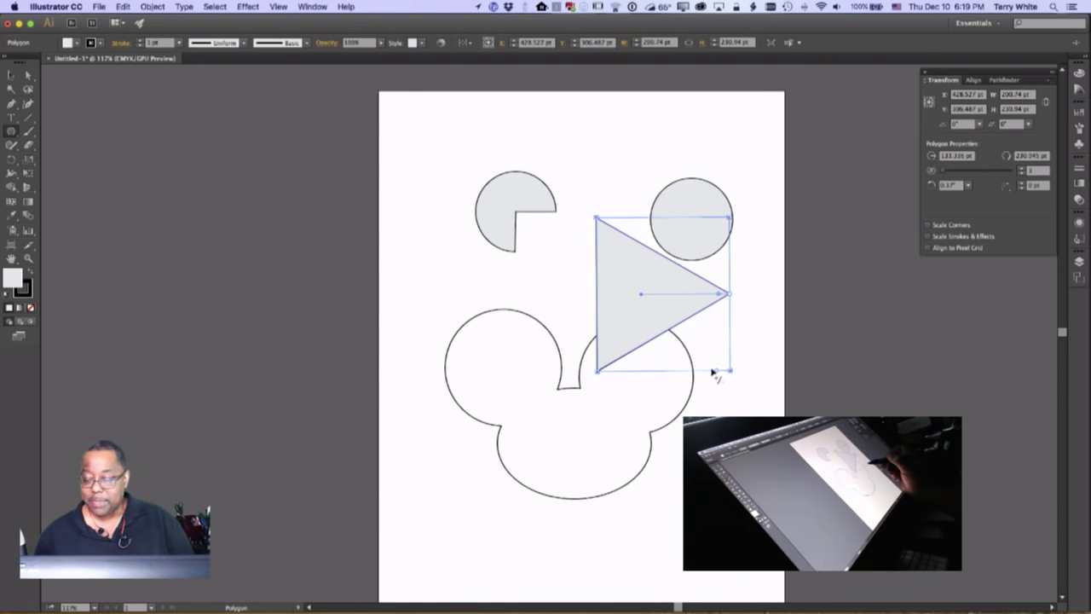
drag(717, 372, 635, 359)
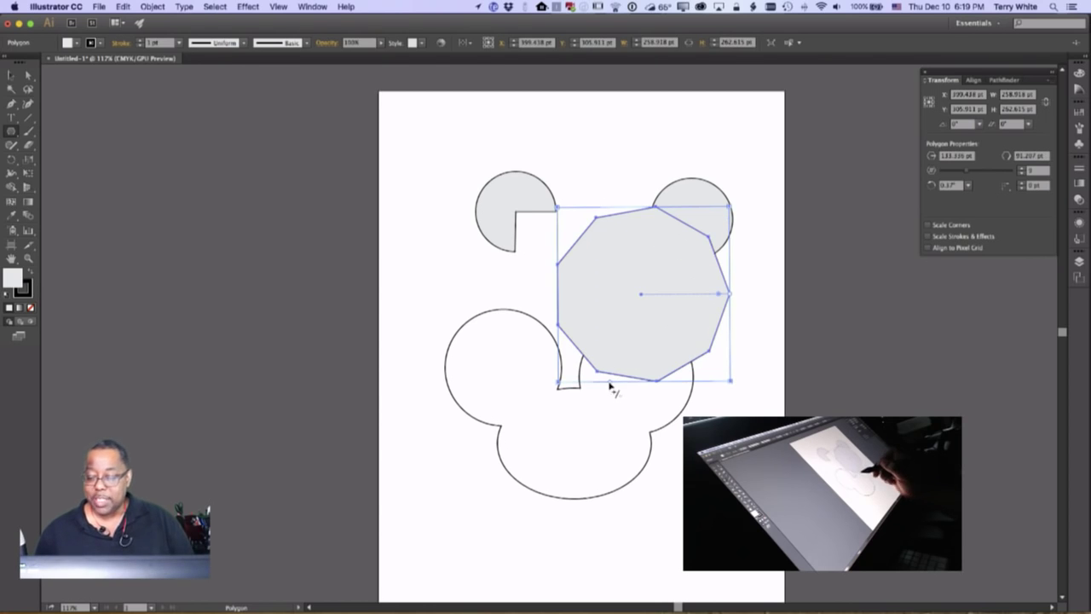
drag(611, 384, 658, 382)
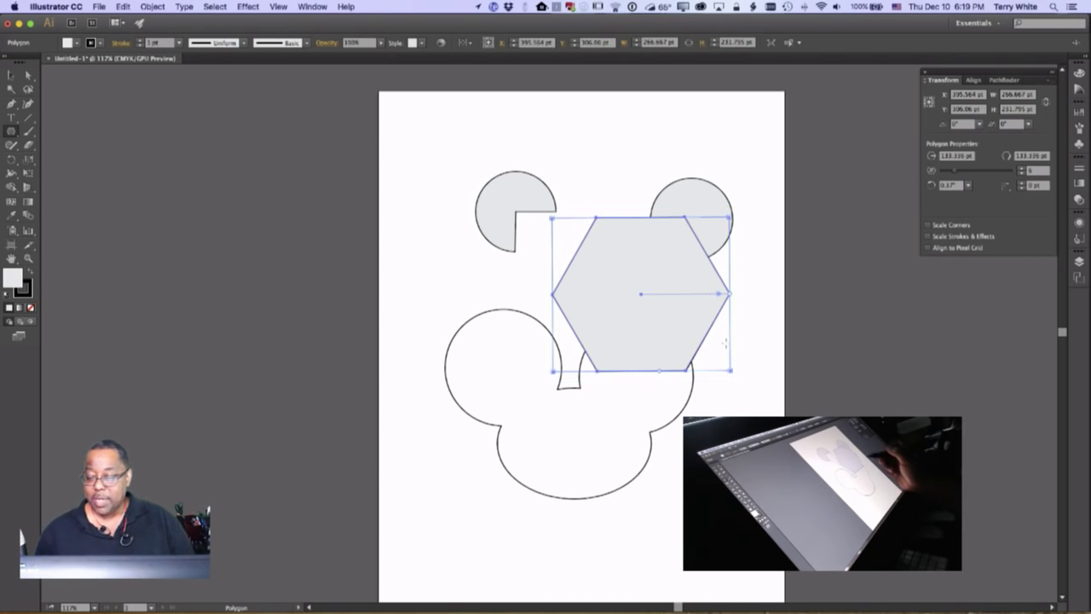
Step: Resize the hexagon to about 79 pt radius, place it between the pie and the circle, and round its corners by about 27 pt
drag(729, 295, 685, 297)
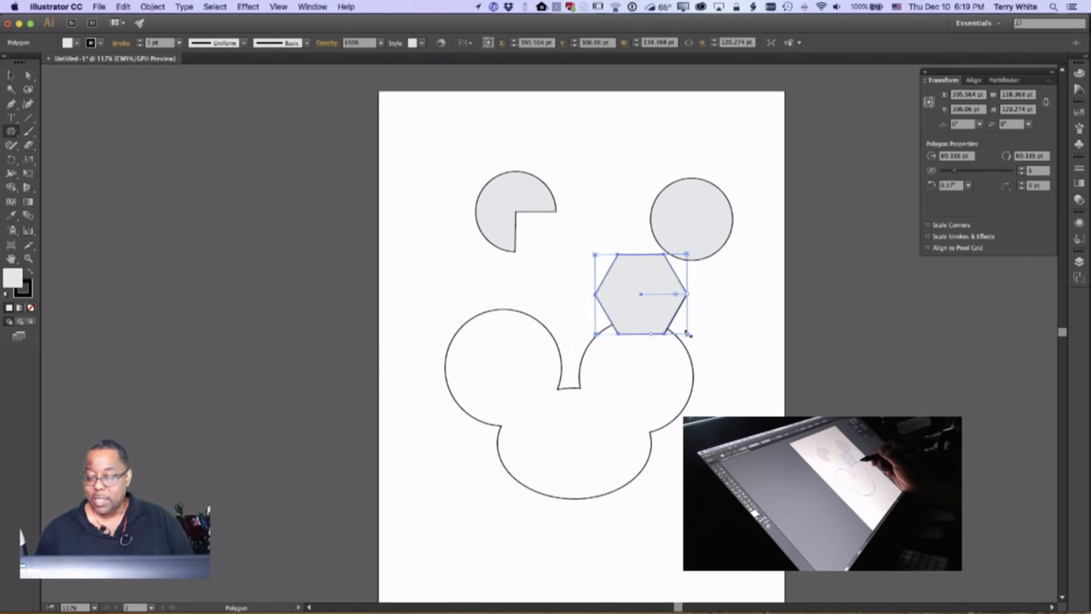
drag(645, 305, 599, 259)
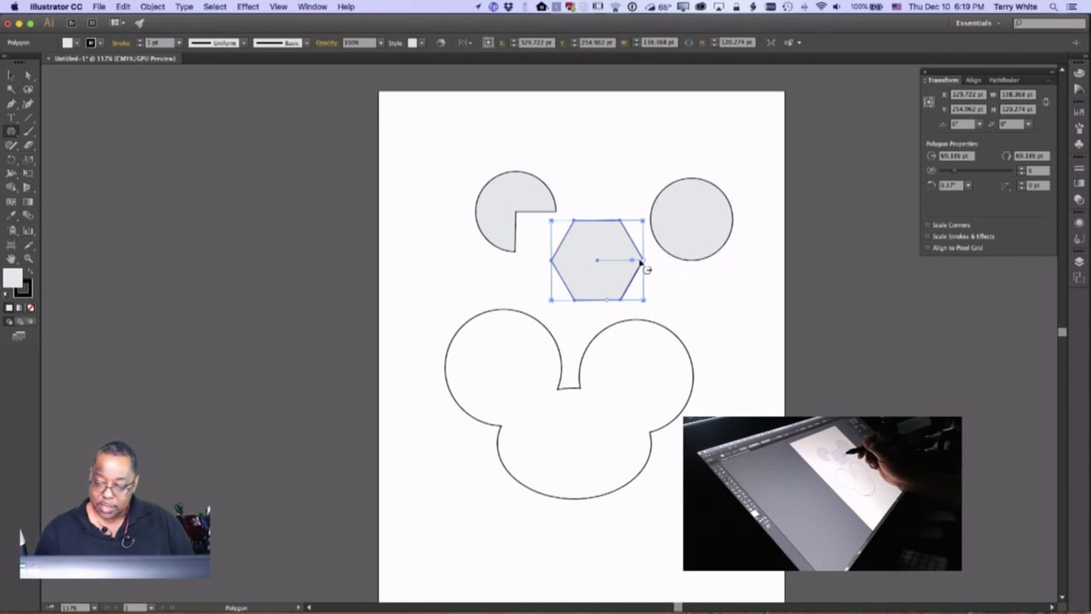
mouse_move(641, 263)
mouse_down()
mouse_move(652, 266)
mouse_move(626, 266)
mouse_up()
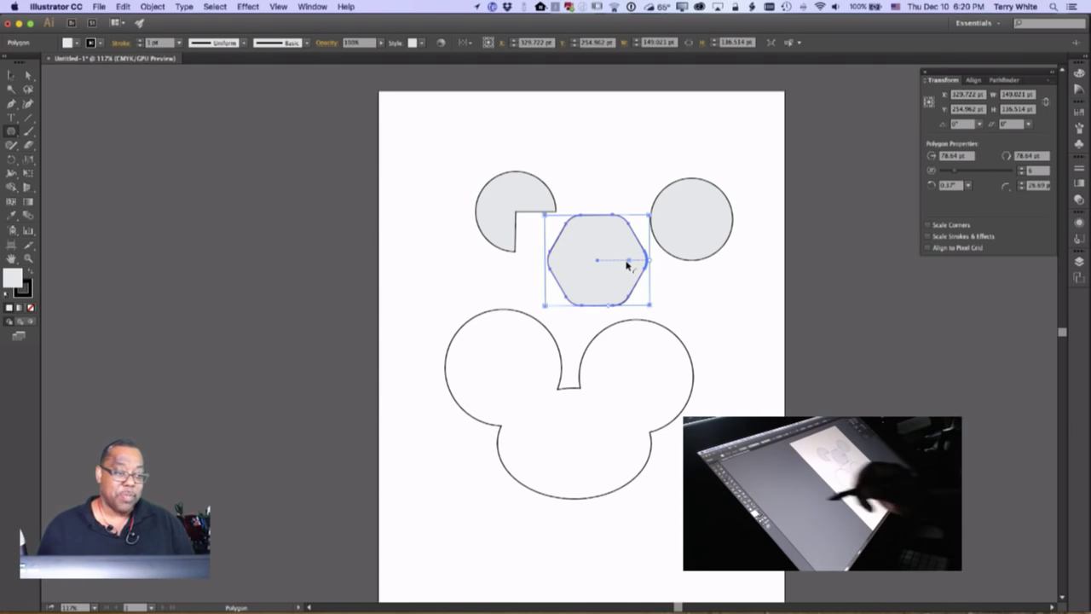
Step: With the Shaper tool, draw a body rectangle merged with the mouse head's lower edge and two slanted arm rectangles at its sides
click(14, 145)
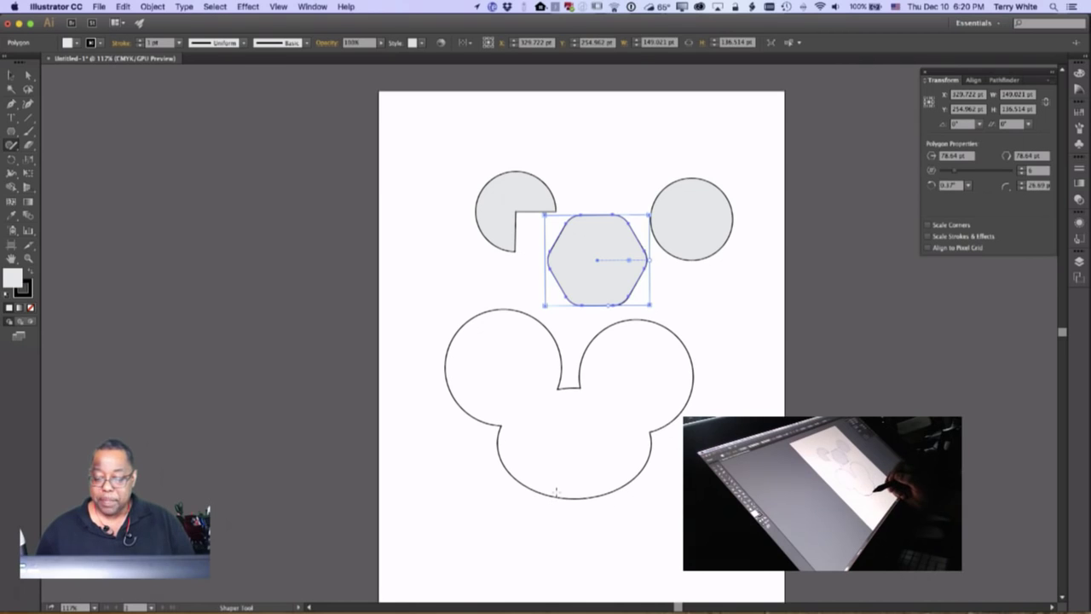
mouse_move(557, 480)
mouse_down()
mouse_move(558, 560)
mouse_move(613, 560)
mouse_move(609, 483)
mouse_move(571, 479)
mouse_move(581, 469)
mouse_move(601, 477)
mouse_up()
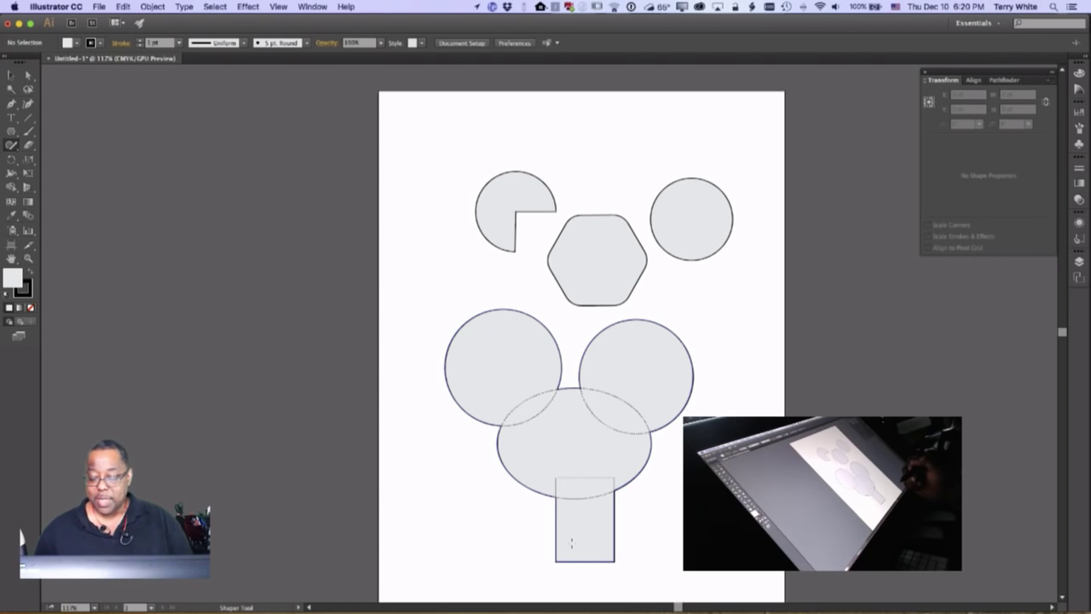
drag(571, 542, 539, 529)
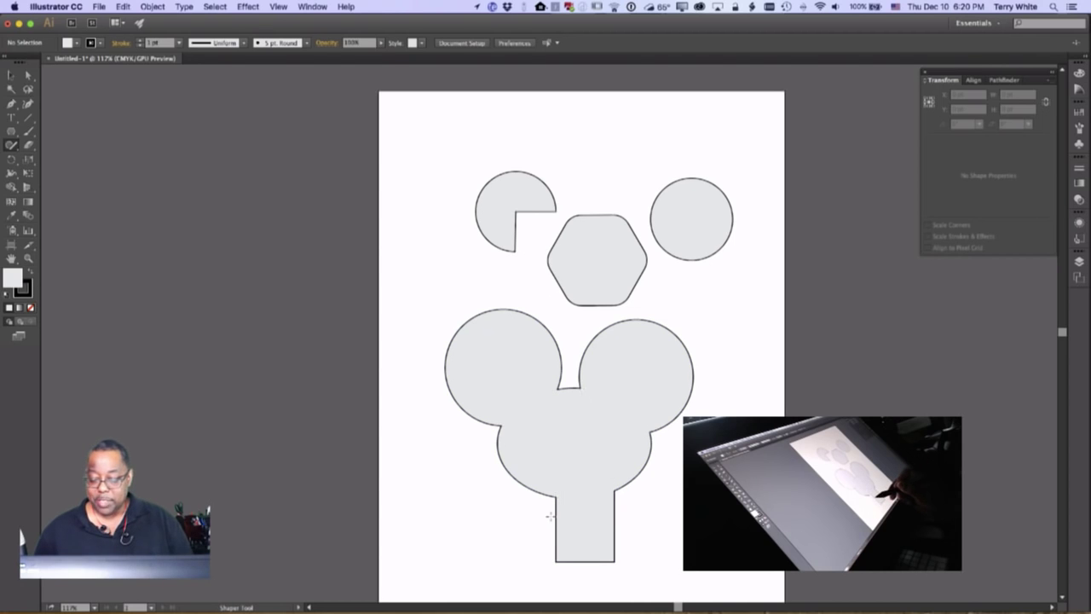
mouse_move(545, 524)
mouse_down()
mouse_move(496, 564)
mouse_move(506, 578)
mouse_move(561, 511)
mouse_up()
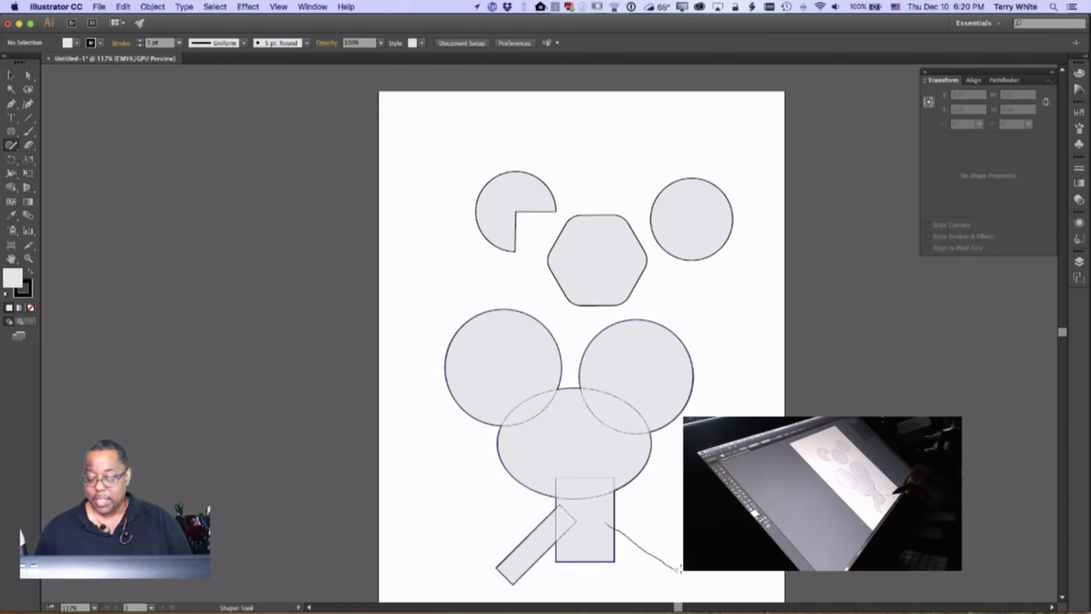
drag(683, 550, 605, 509)
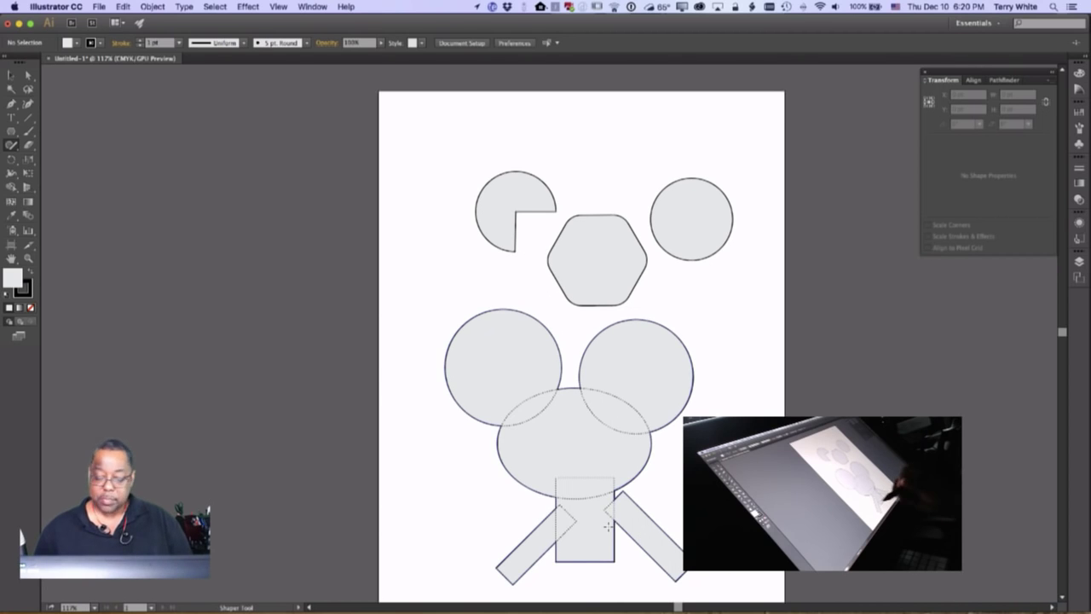
Step: Select the right arm rectangle inside the mouse figure and move it down and inward so its upper end overlaps the body
key(v)
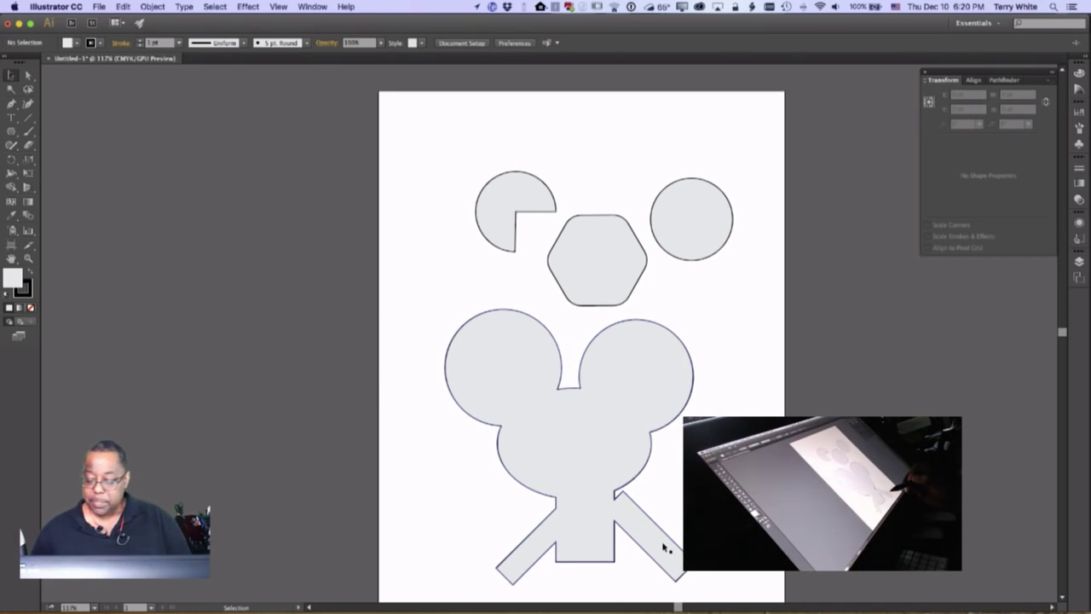
drag(663, 546, 656, 525)
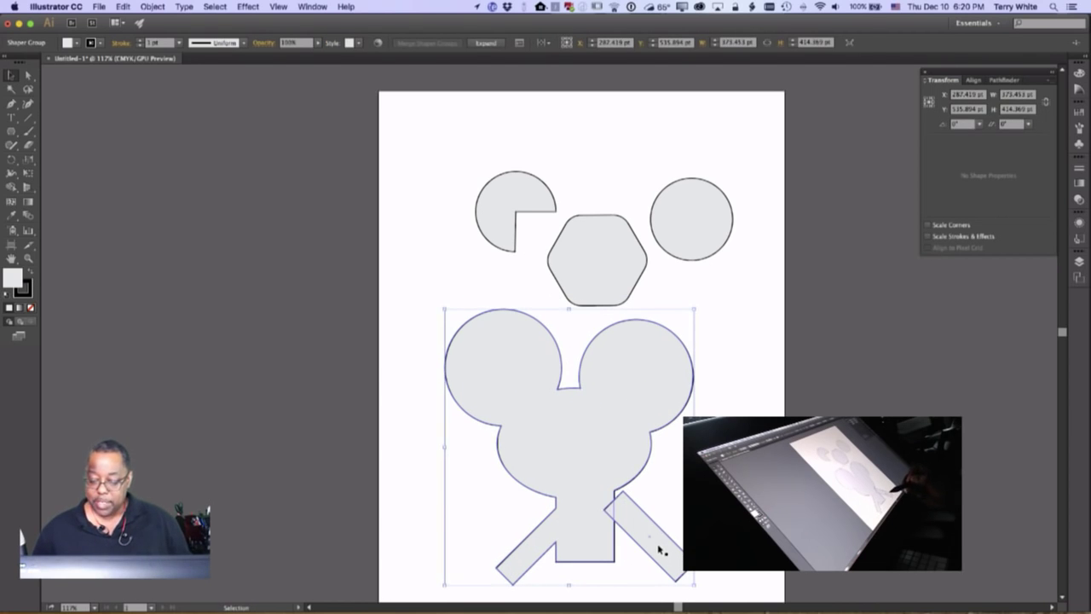
click(661, 552)
drag(670, 554, 653, 560)
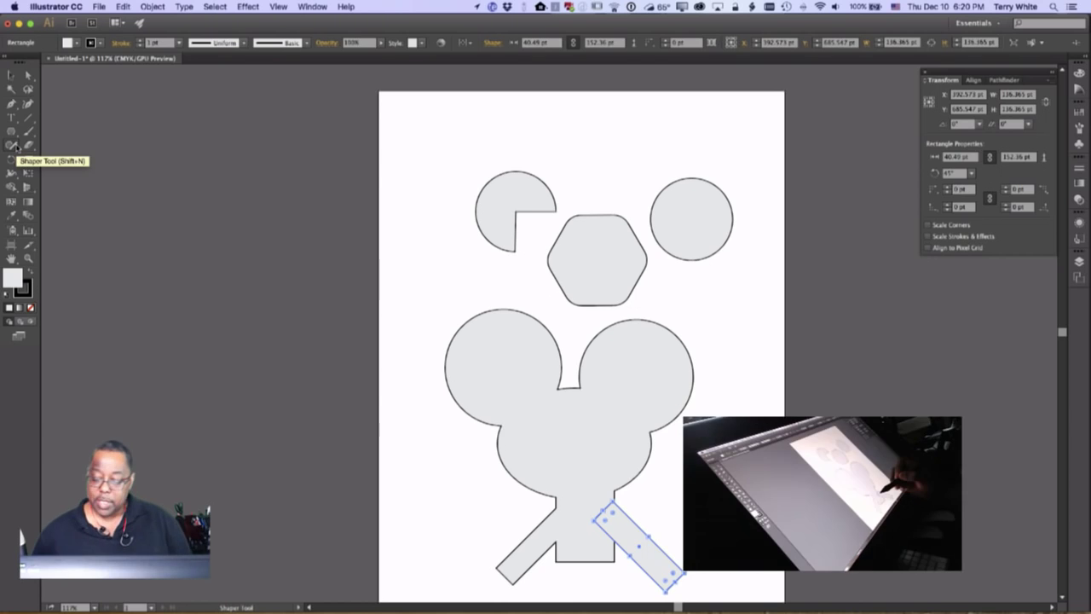
Step: Shift the mouse figure slightly upward and merge the right arm with the body using the Shaper tool
click(17, 147)
click(586, 535)
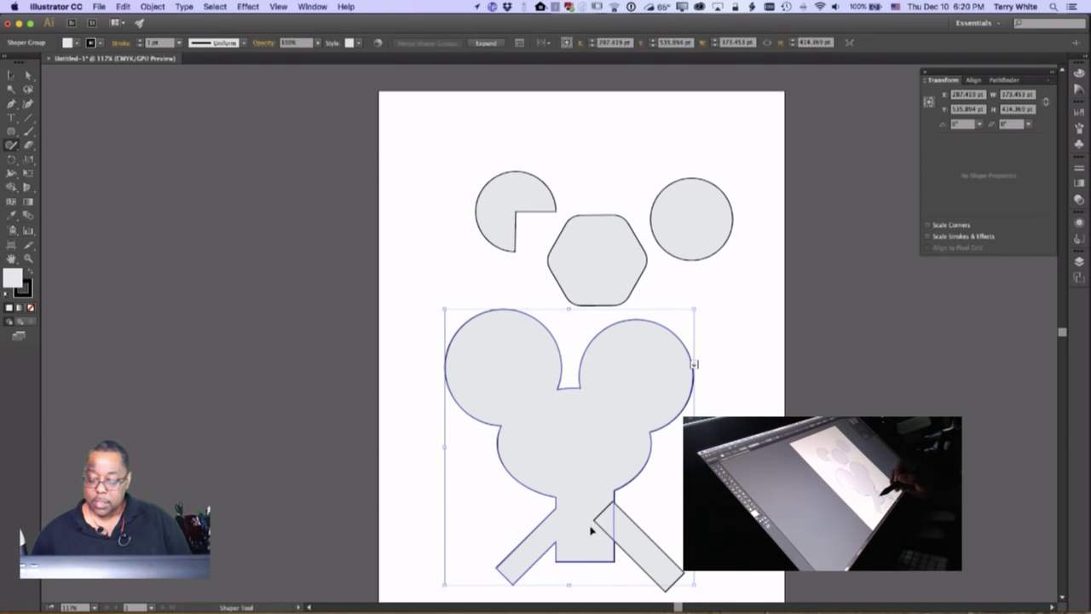
drag(591, 530, 594, 522)
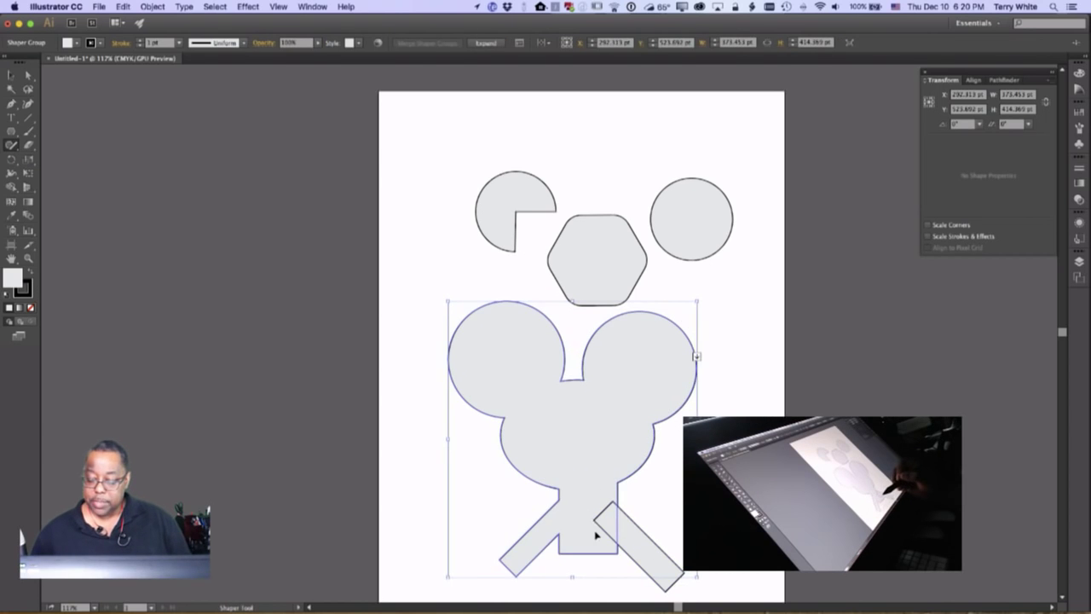
click(707, 362)
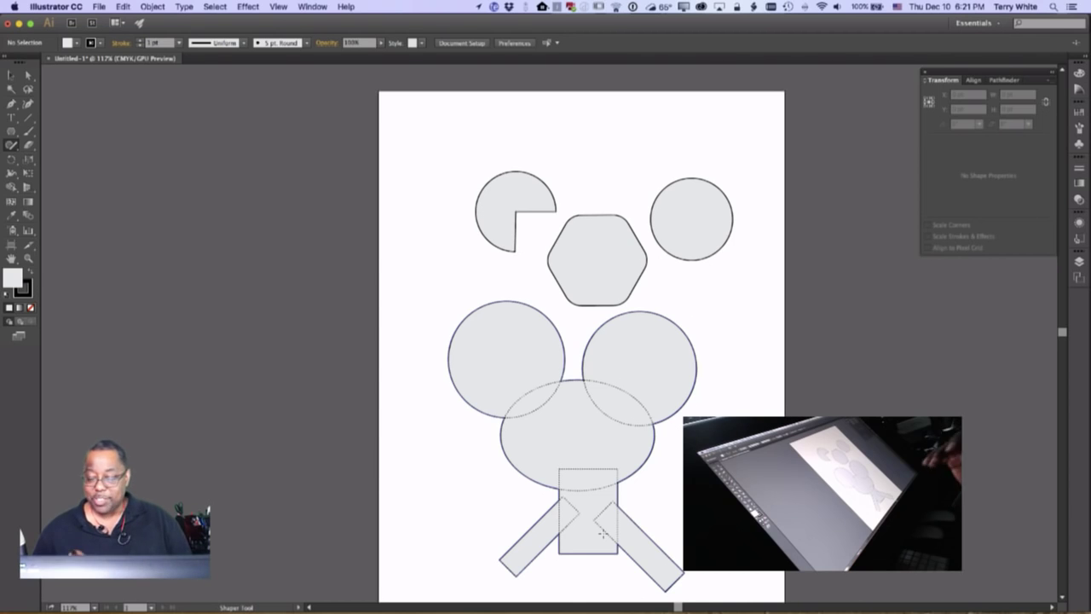
drag(601, 532, 597, 426)
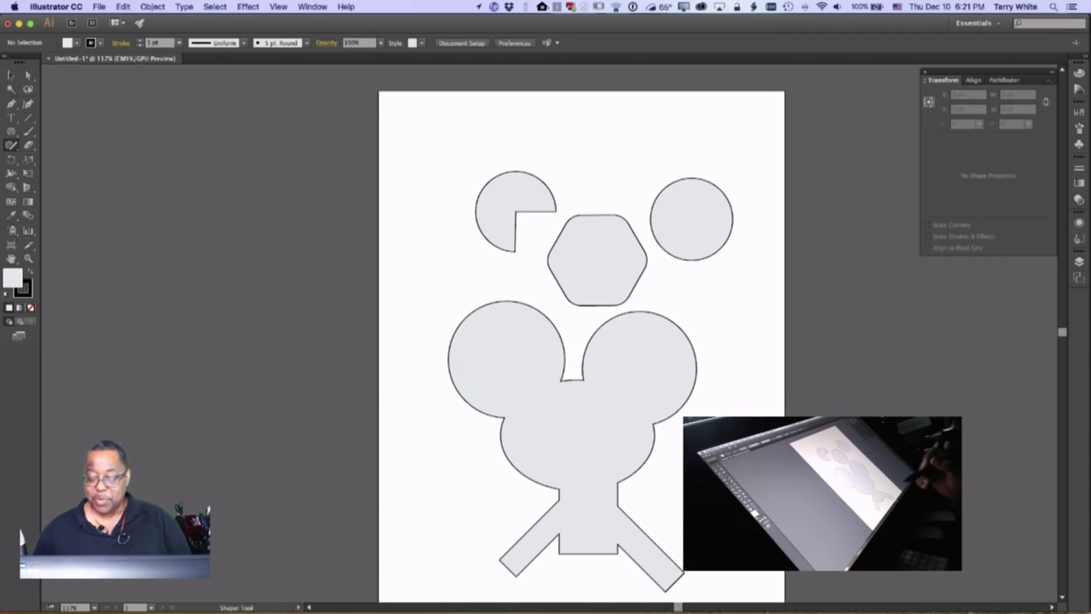
Step: Draw two narrow upright leg rectangles overlapping the lower edge of the mouse's body with the Shaper tool
click(581, 558)
mouse_move(579, 553)
mouse_down()
mouse_move(578, 589)
mouse_move(594, 583)
mouse_move(582, 551)
mouse_move(599, 586)
mouse_move(611, 587)
mouse_move(605, 550)
mouse_up()
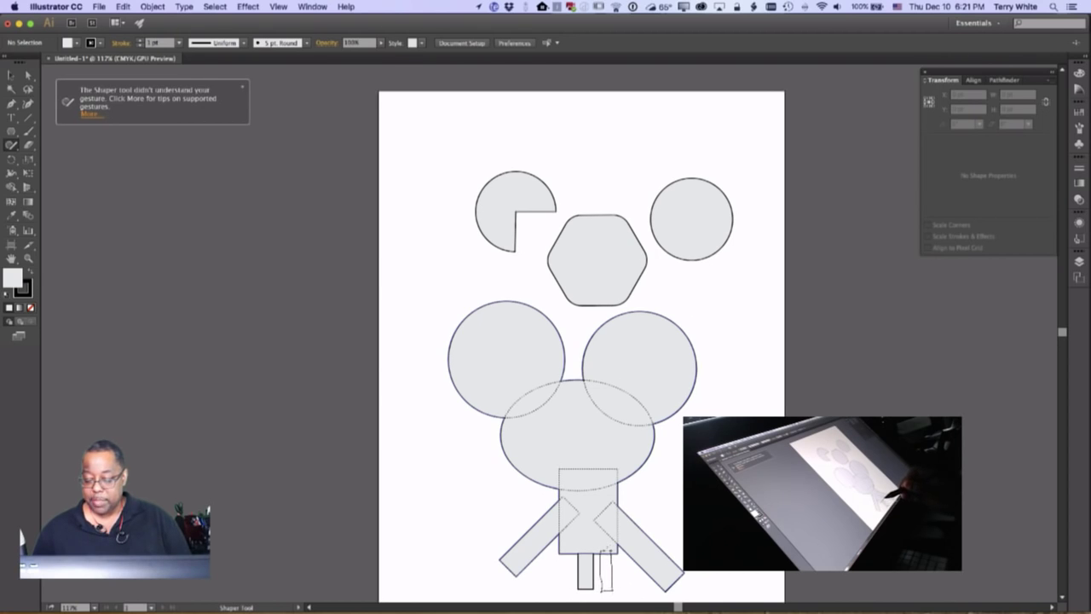
drag(607, 551, 602, 550)
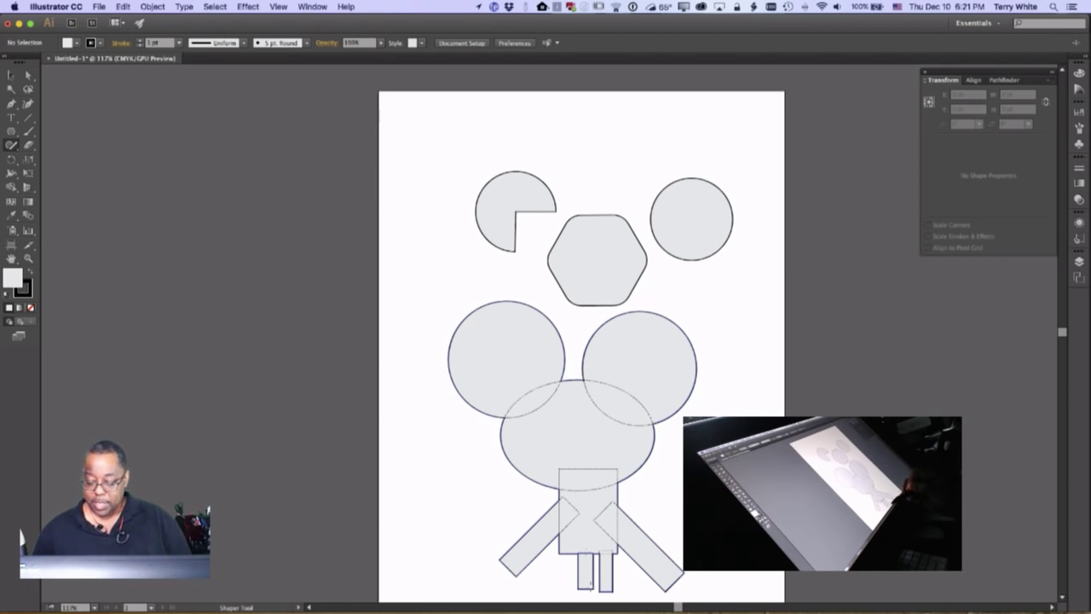
Step: Undo the stray triangle and draw two flat foot ellipses overlapping the lower ends of the mouse's legs with the Shaper tool
mouse_move(572, 581)
mouse_down()
mouse_move(554, 607)
mouse_move(579, 564)
mouse_move(587, 510)
mouse_up()
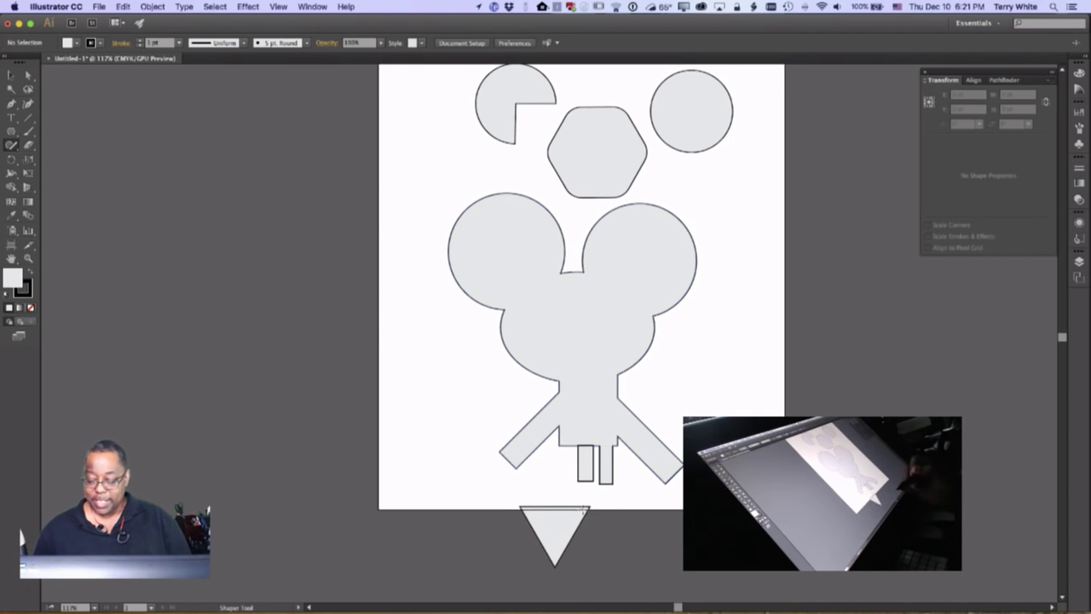
key(super+z)
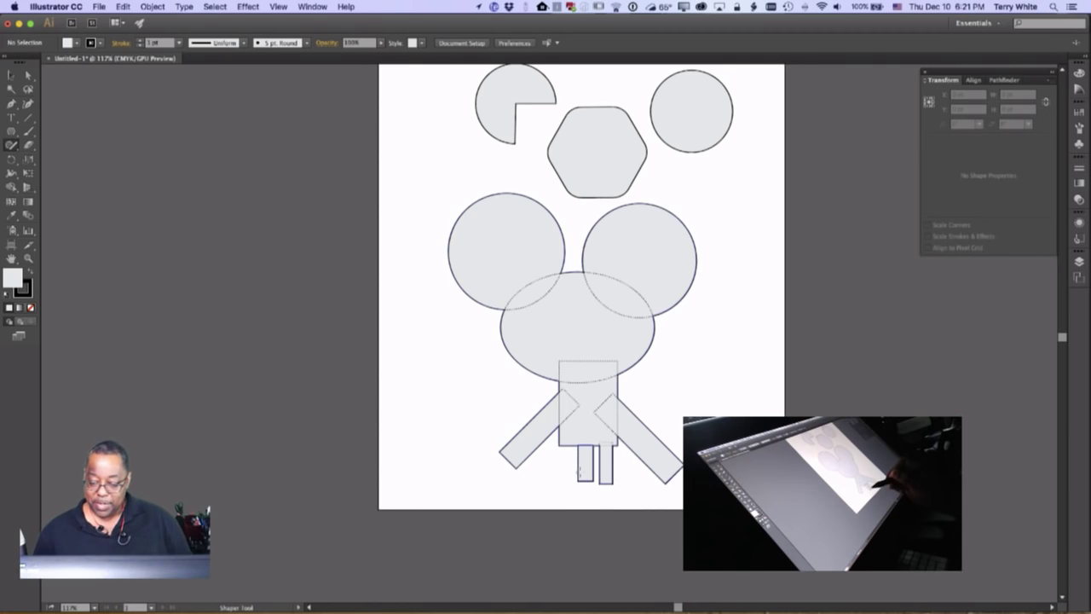
mouse_move(581, 472)
mouse_down()
mouse_move(536, 493)
mouse_move(582, 497)
mouse_move(596, 486)
mouse_move(582, 478)
mouse_move(628, 505)
mouse_move(659, 492)
mouse_move(606, 470)
mouse_up()
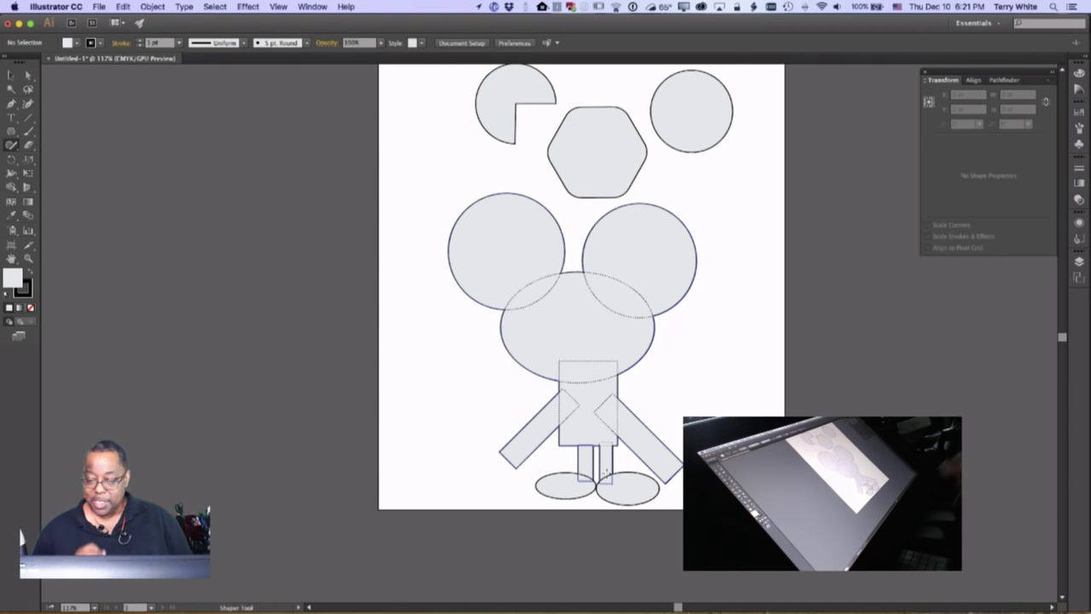
click(708, 409)
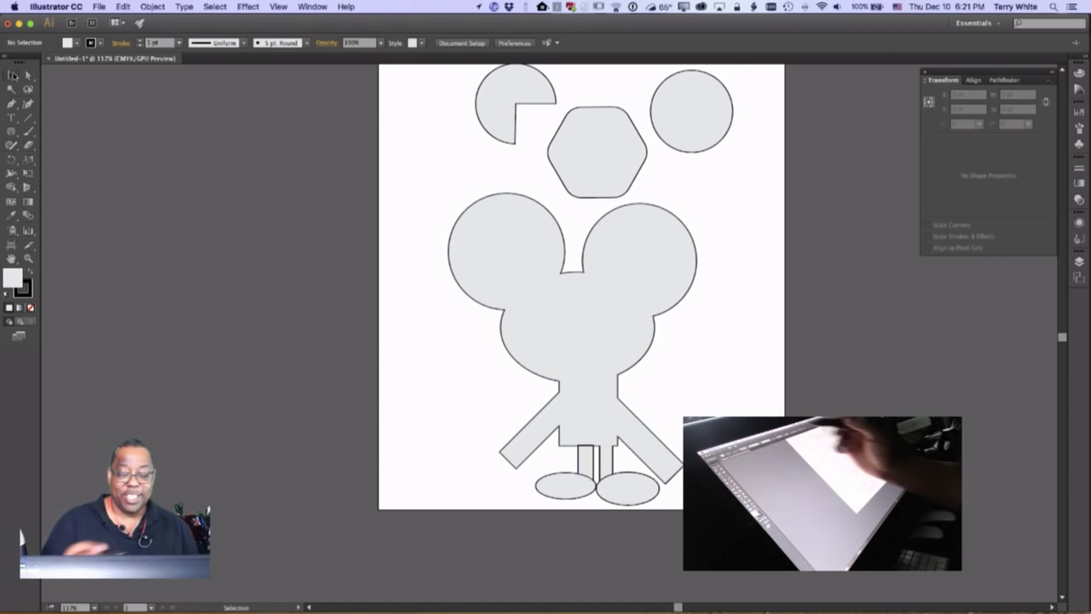
key(v)
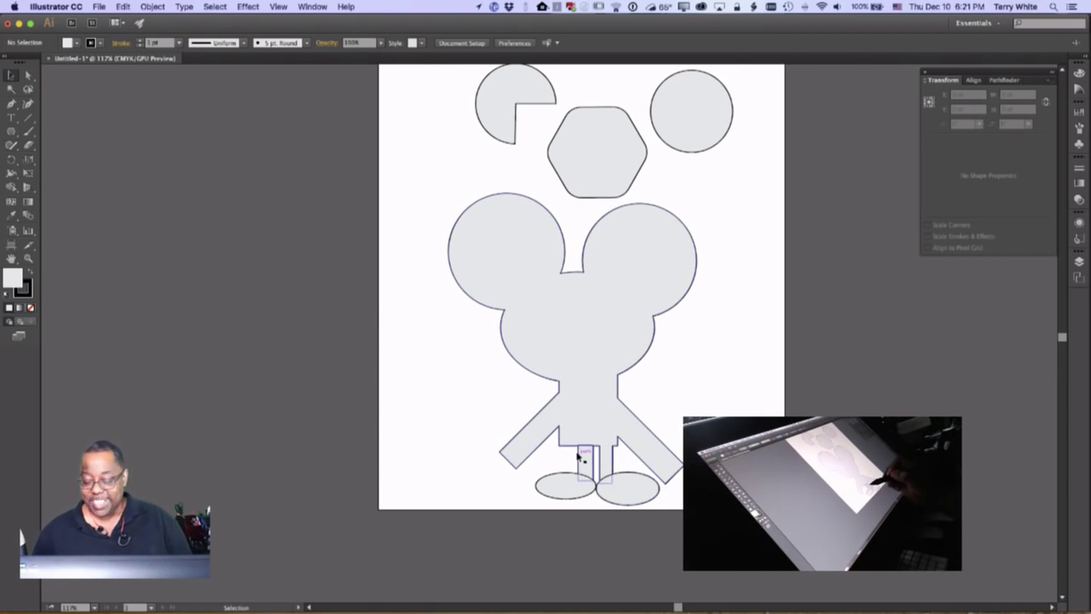
drag(582, 461, 586, 460)
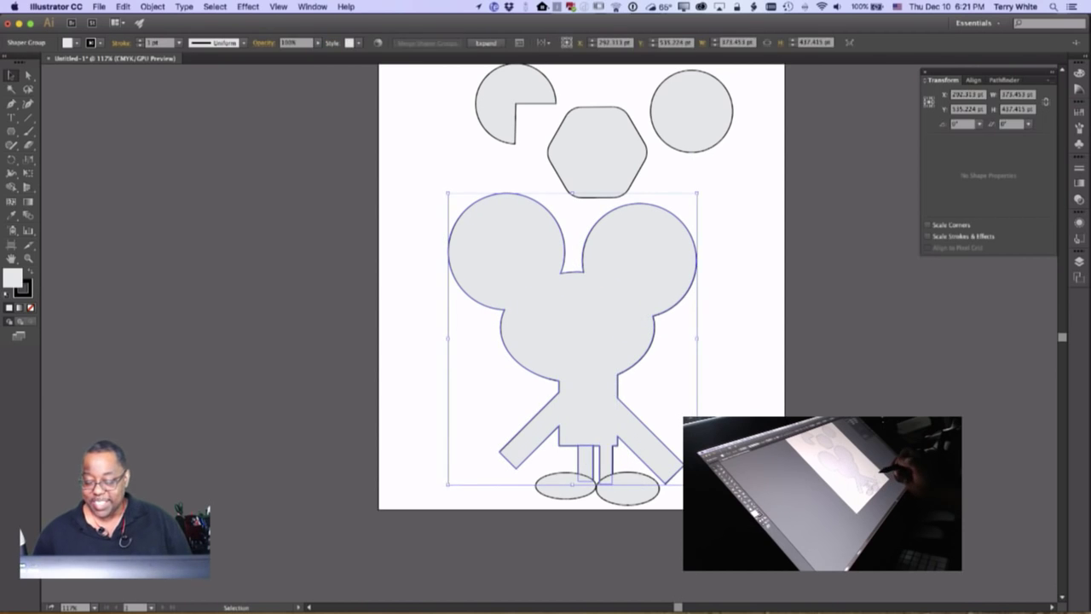
click(585, 456)
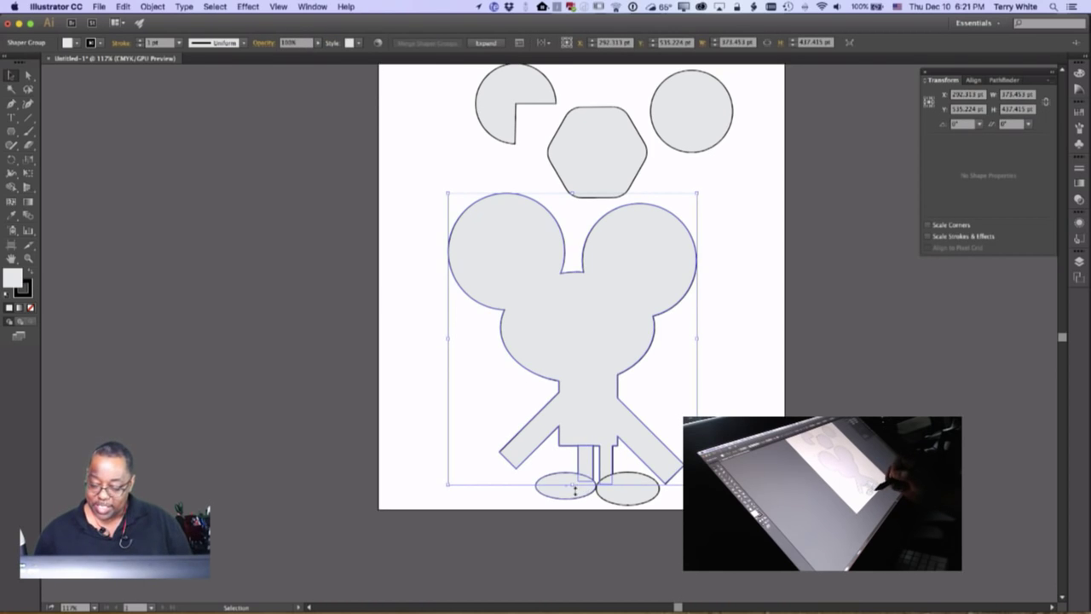
click(542, 467)
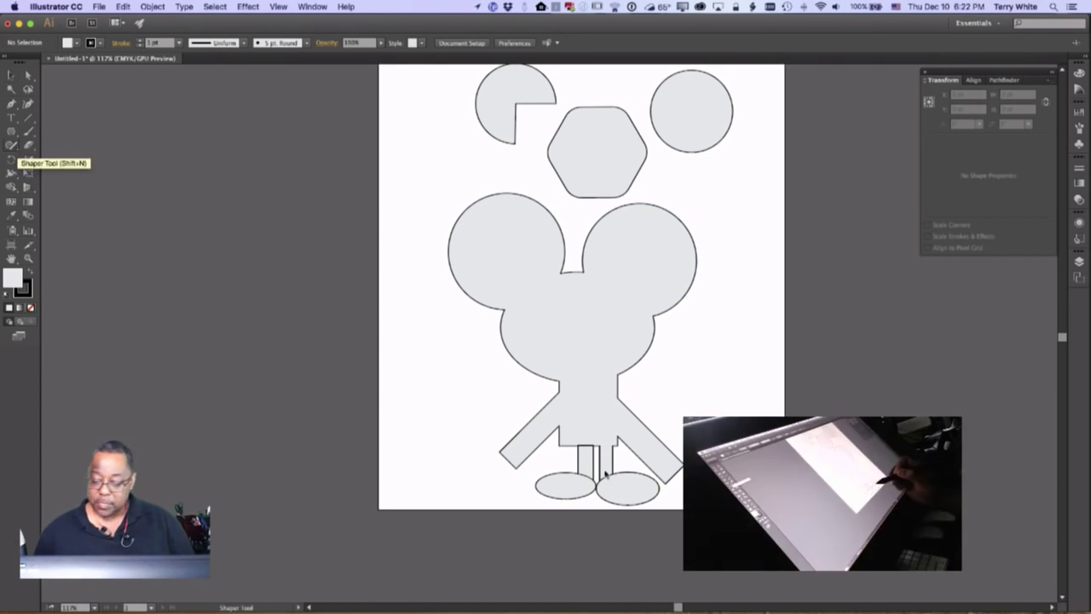
Step: Merge the two foot ellipses with the mouse's legs using the Shaper tool
click(11, 145)
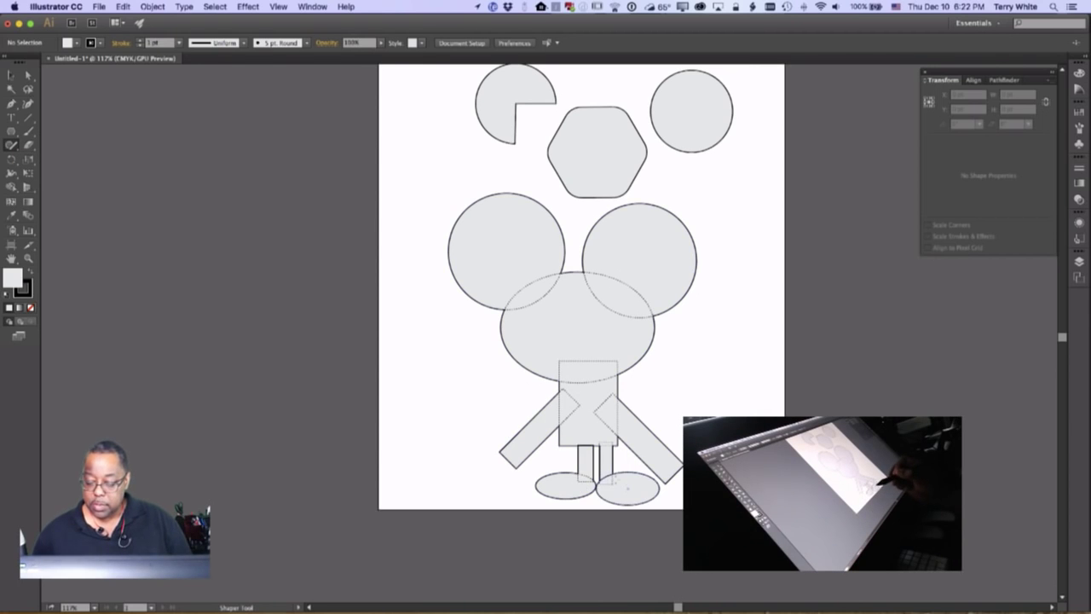
drag(606, 479, 613, 516)
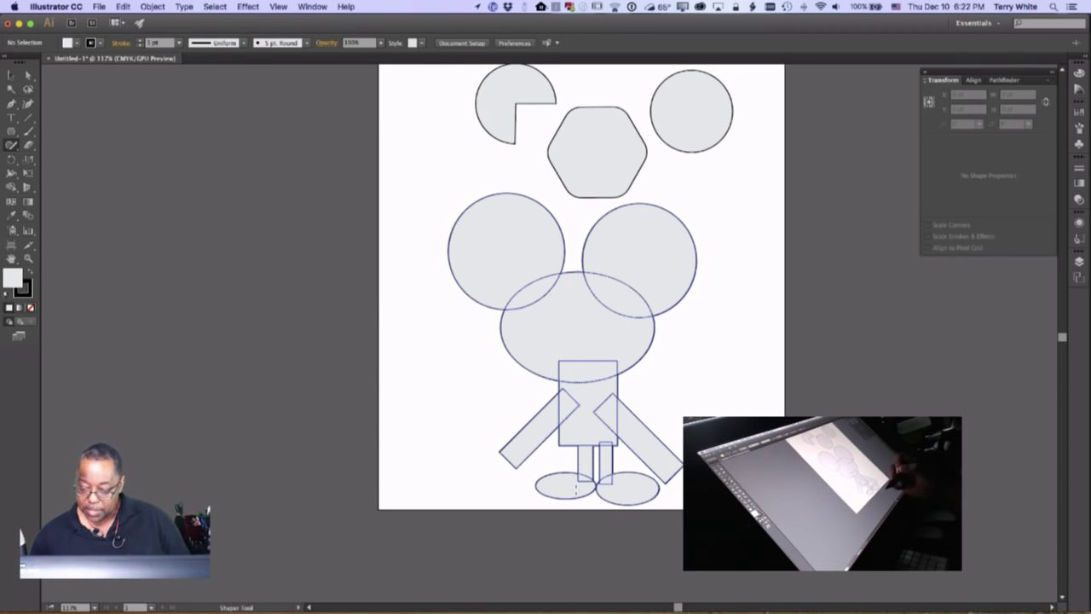
click(13, 77)
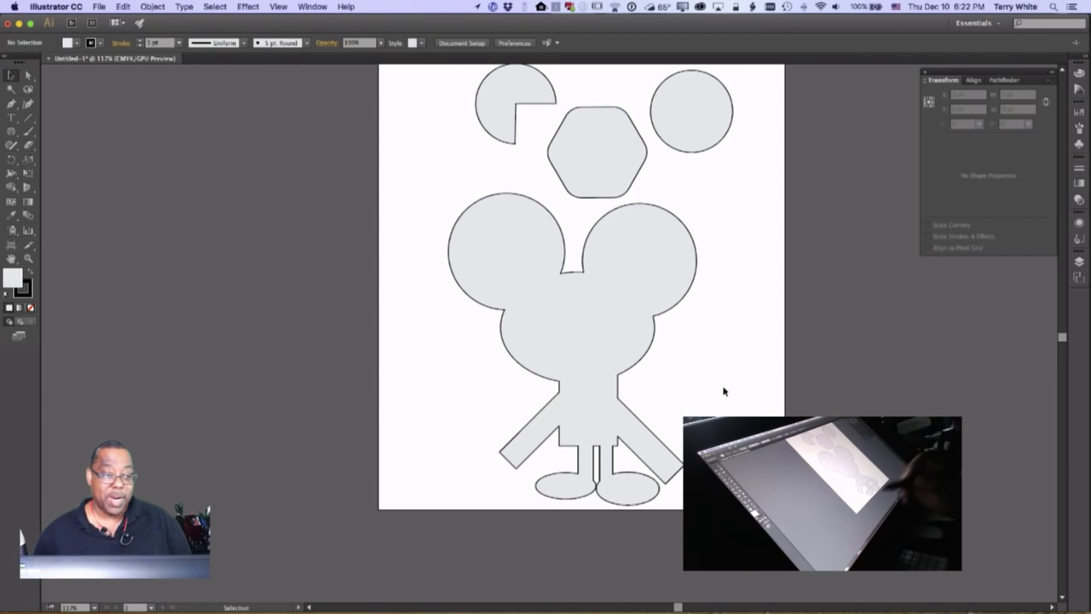
Step: Taper both arms by moving the lower corner point at each hand end inward with the Direct Selection tool
click(29, 75)
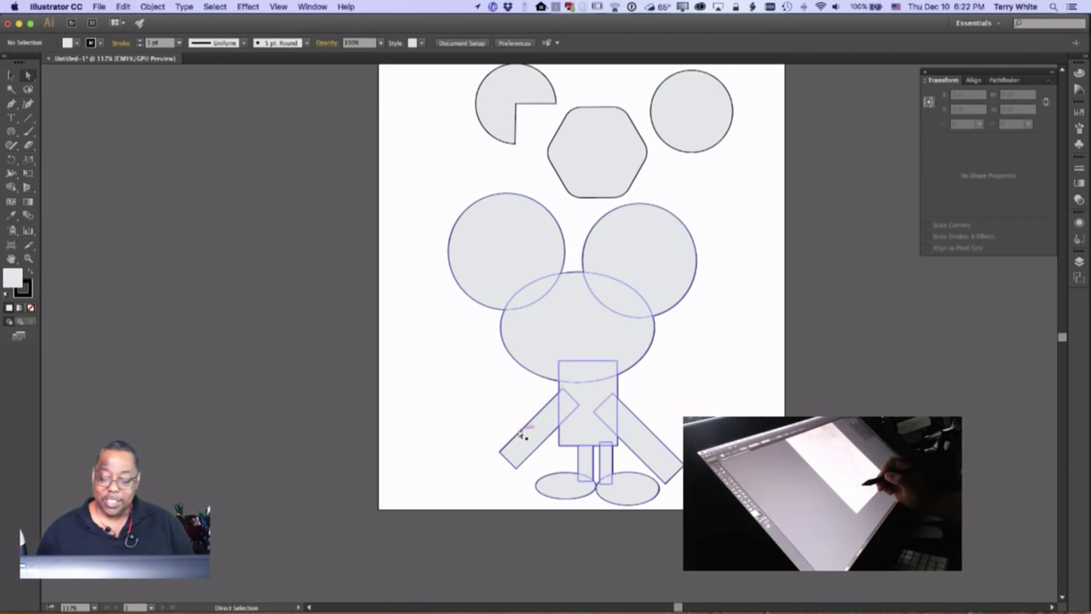
click(503, 460)
click(505, 466)
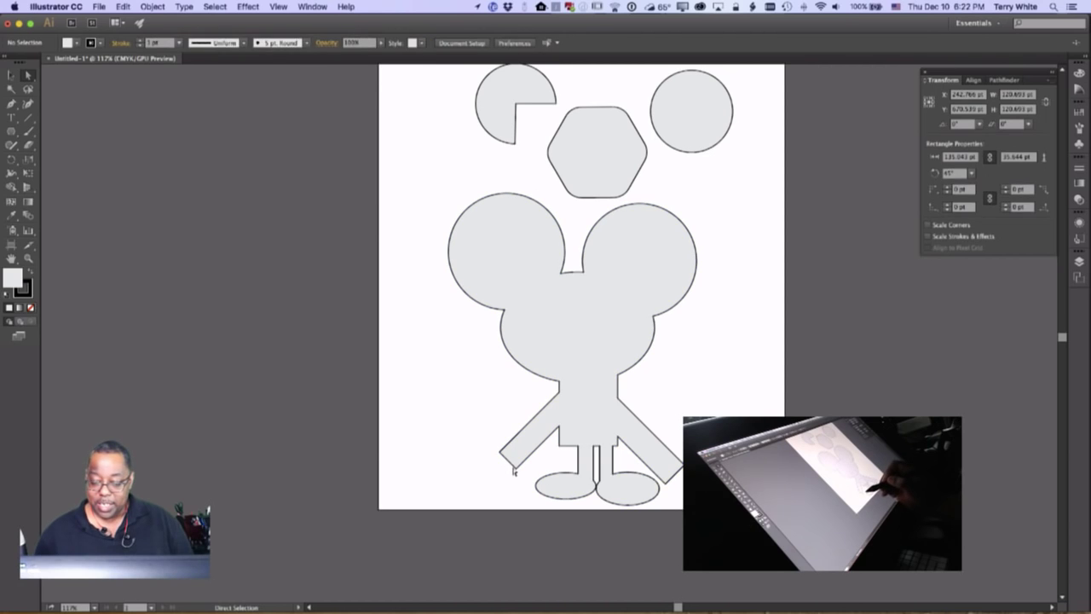
click(512, 468)
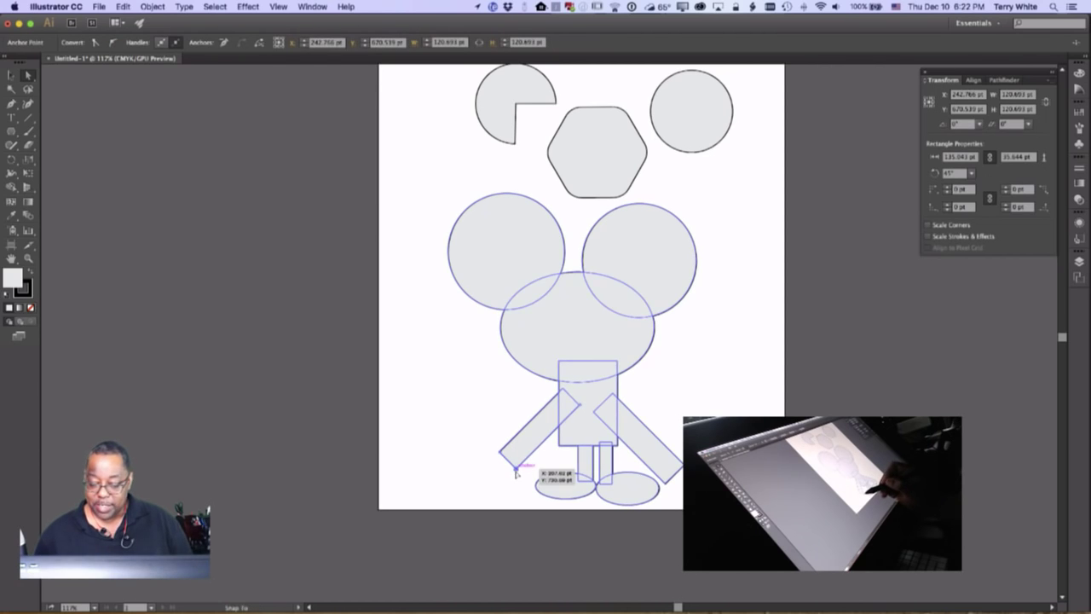
mouse_move(515, 470)
mouse_down()
mouse_move(509, 477)
mouse_move(510, 455)
mouse_up()
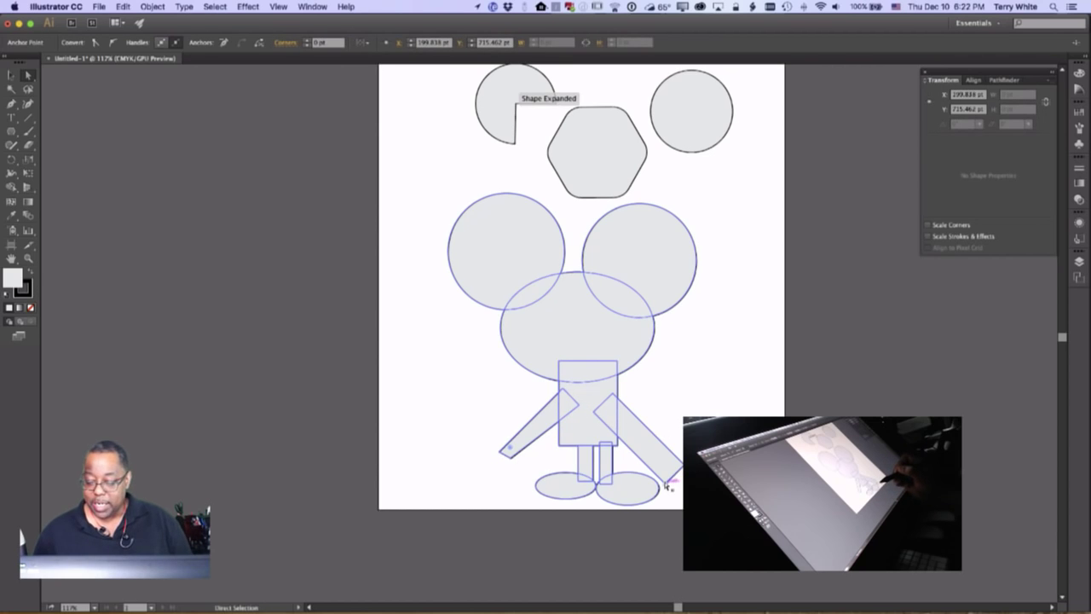
drag(668, 485, 672, 475)
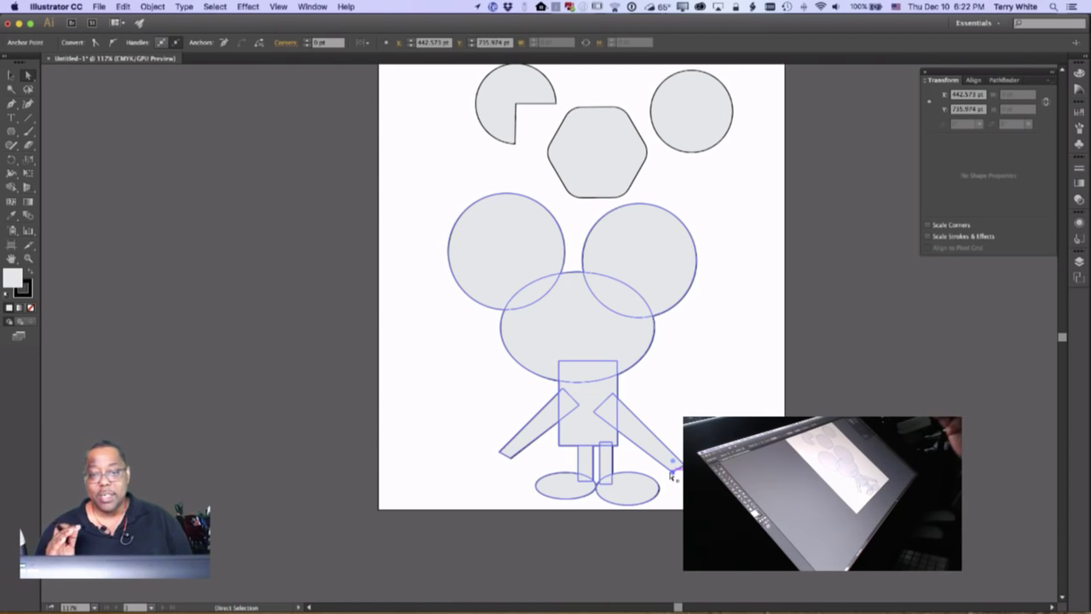
click(28, 104)
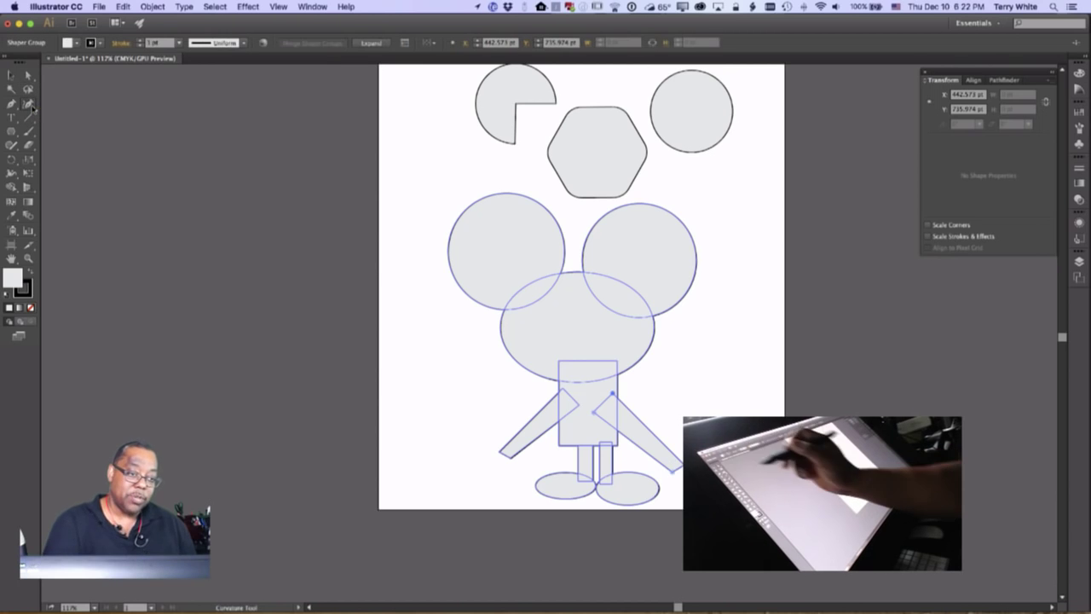
click(491, 455)
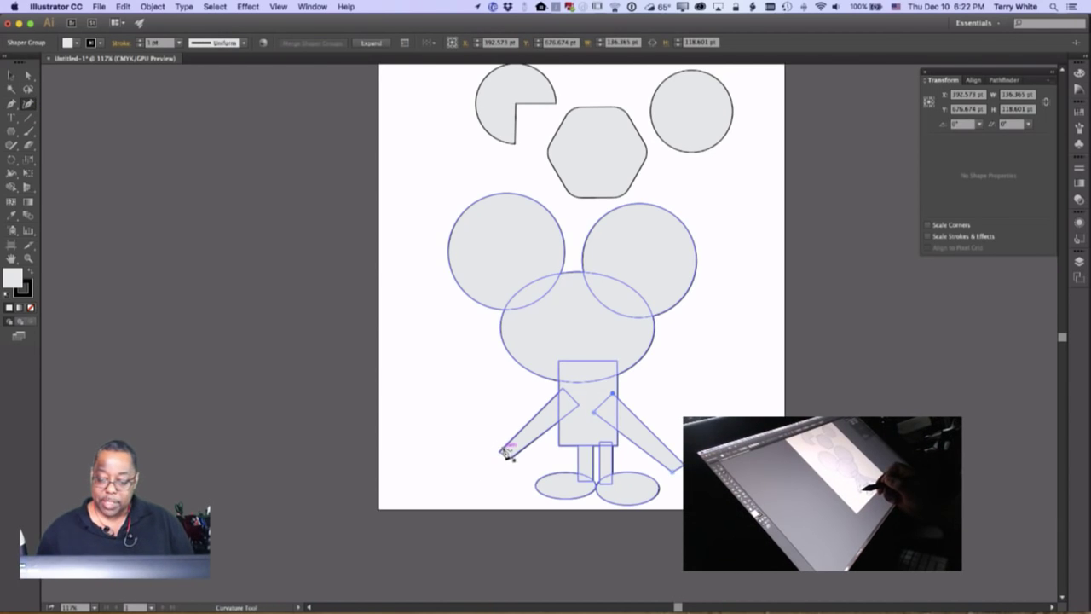
click(456, 465)
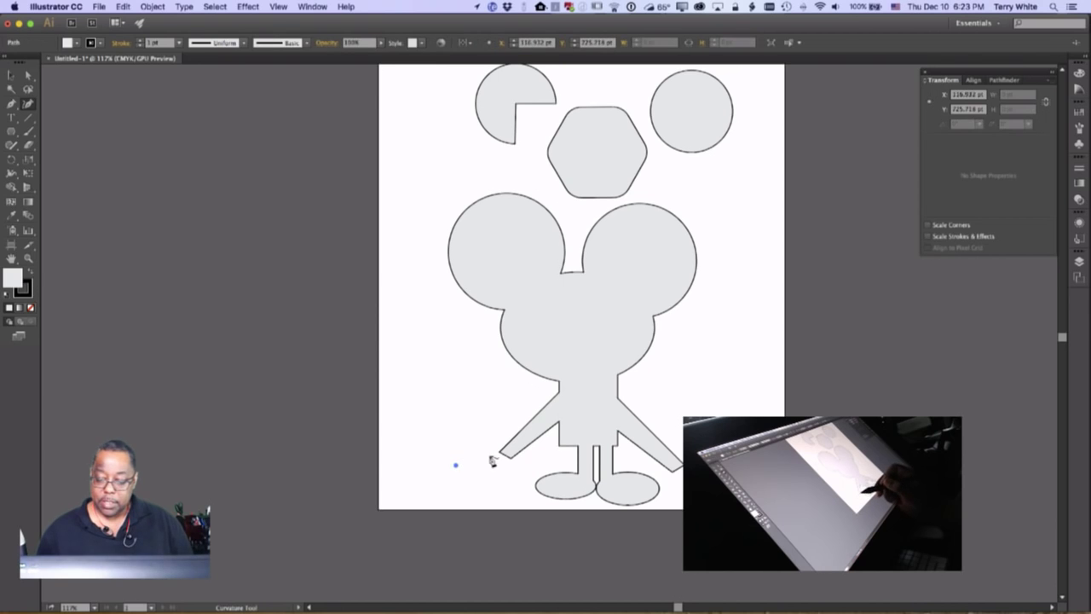
key(super+z)
click(443, 480)
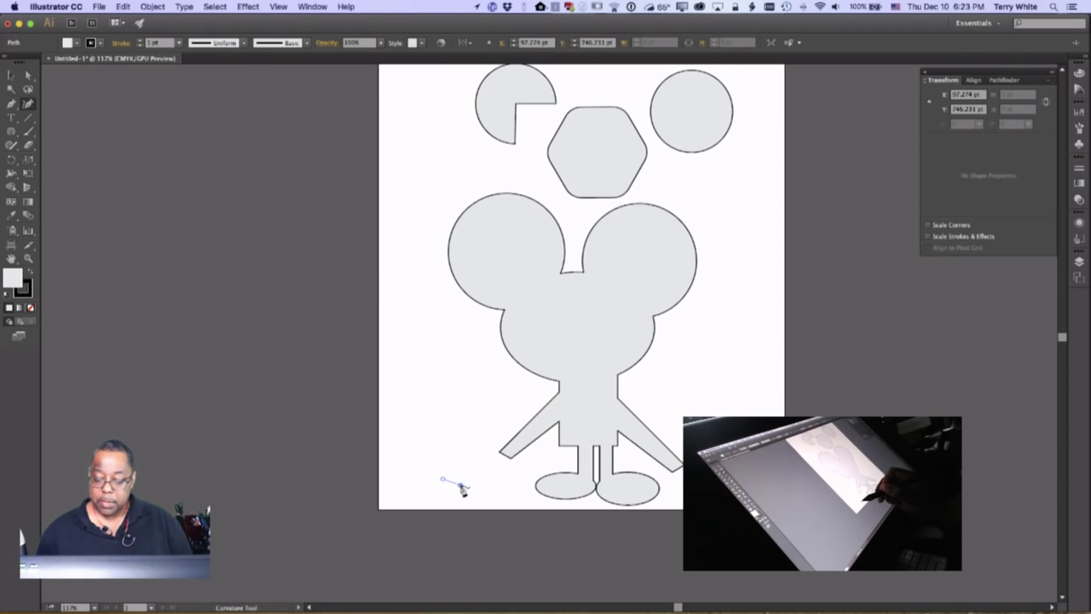
click(467, 486)
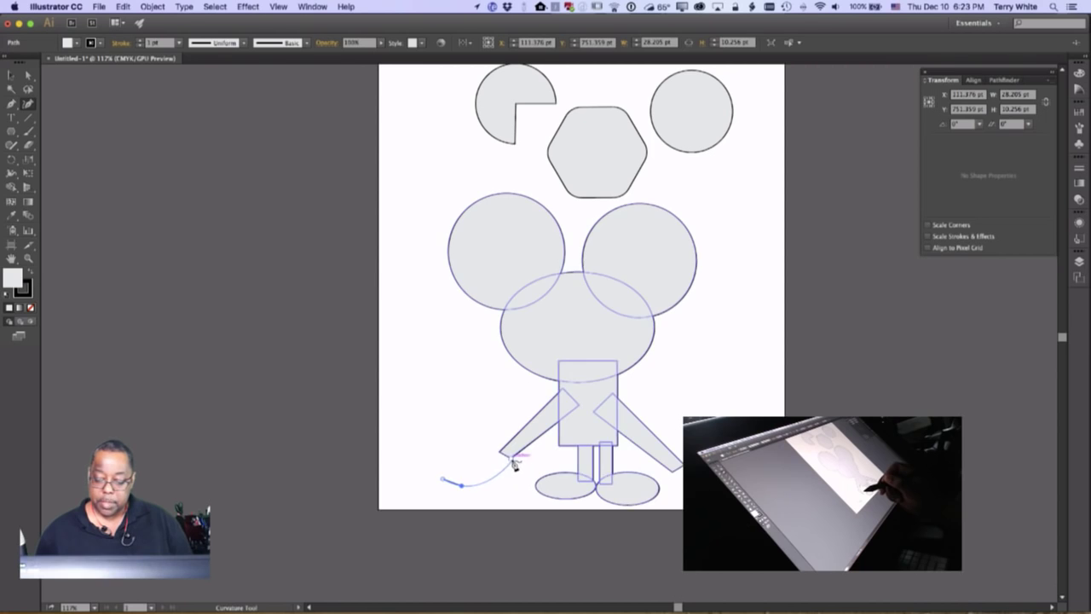
super+click(512, 463)
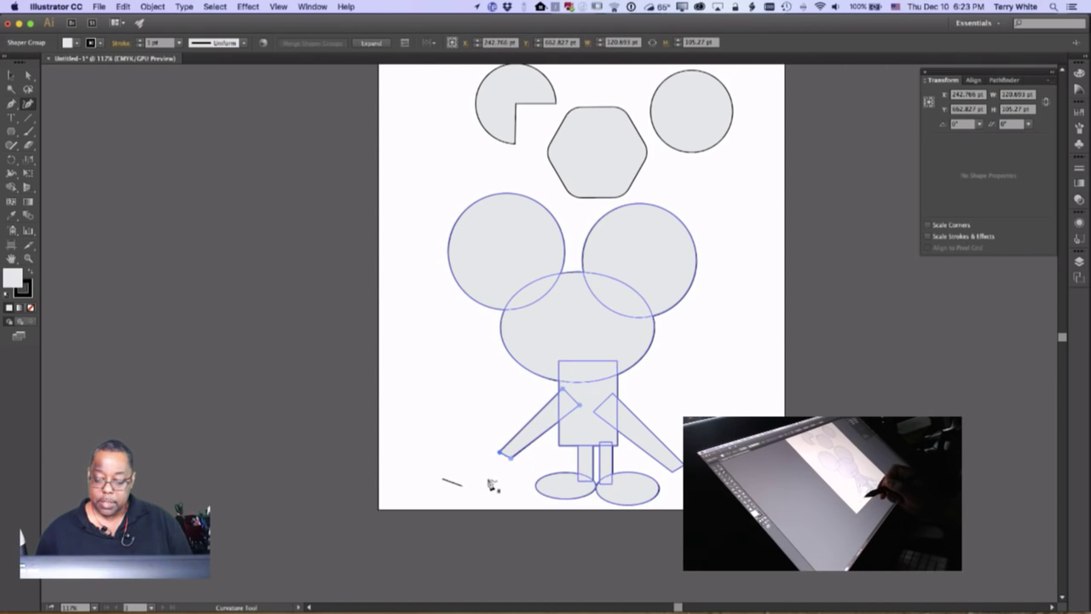
key(super+z)
key(super+z)
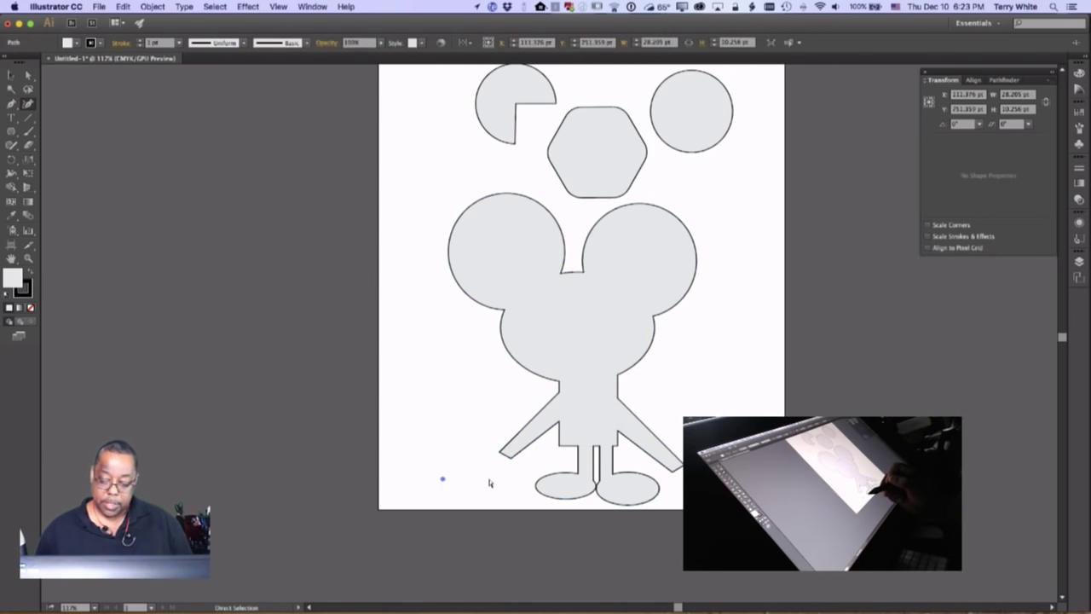
key(super+z)
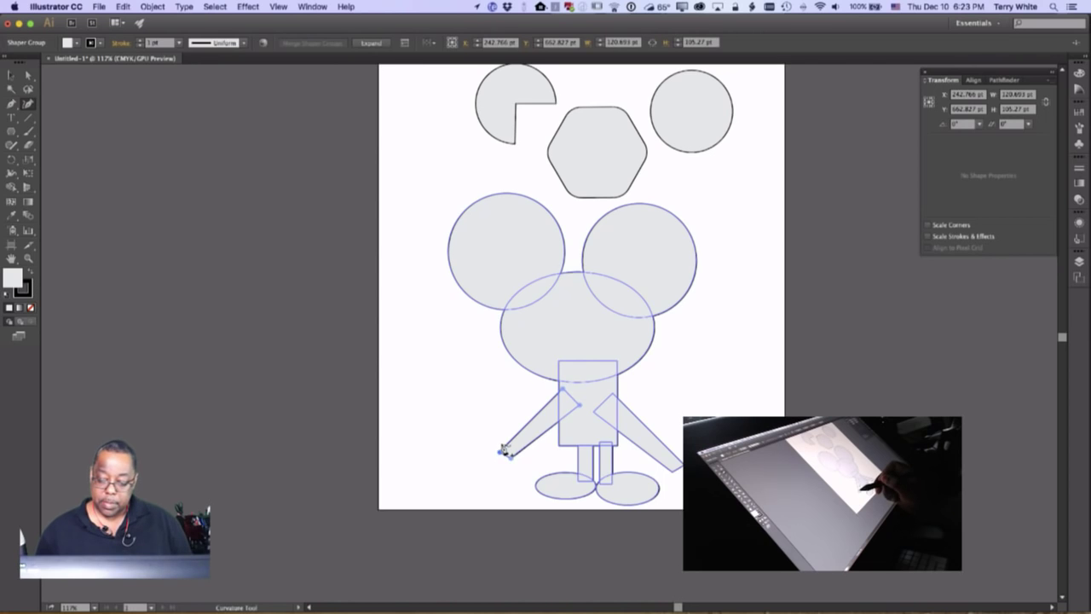
Step: Bow the upper and lower edges of both arms outward into smooth curves with the Curvature tool
super+click(503, 450)
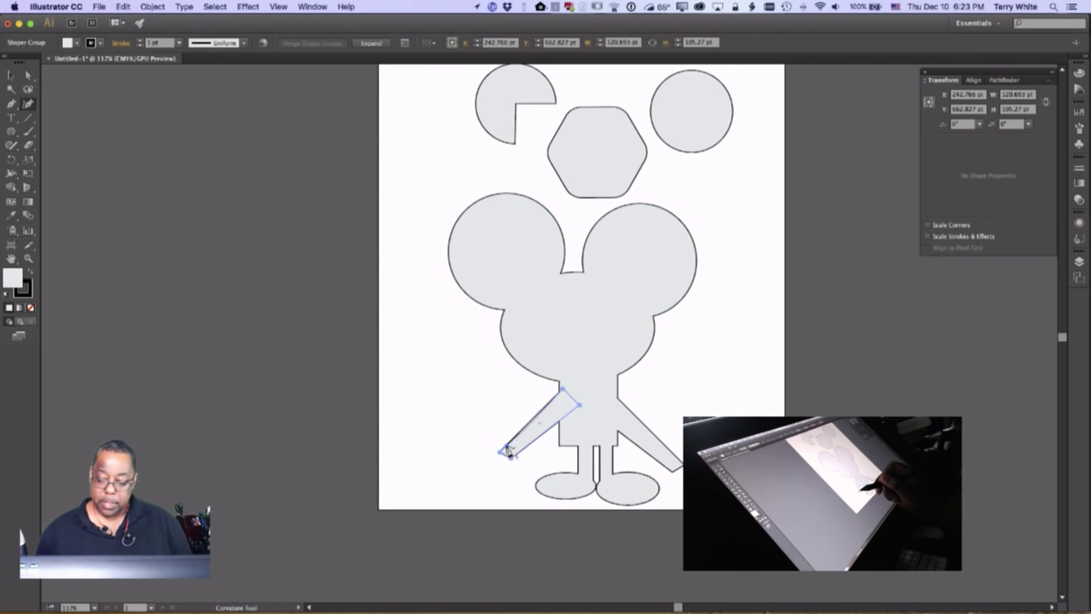
click(505, 449)
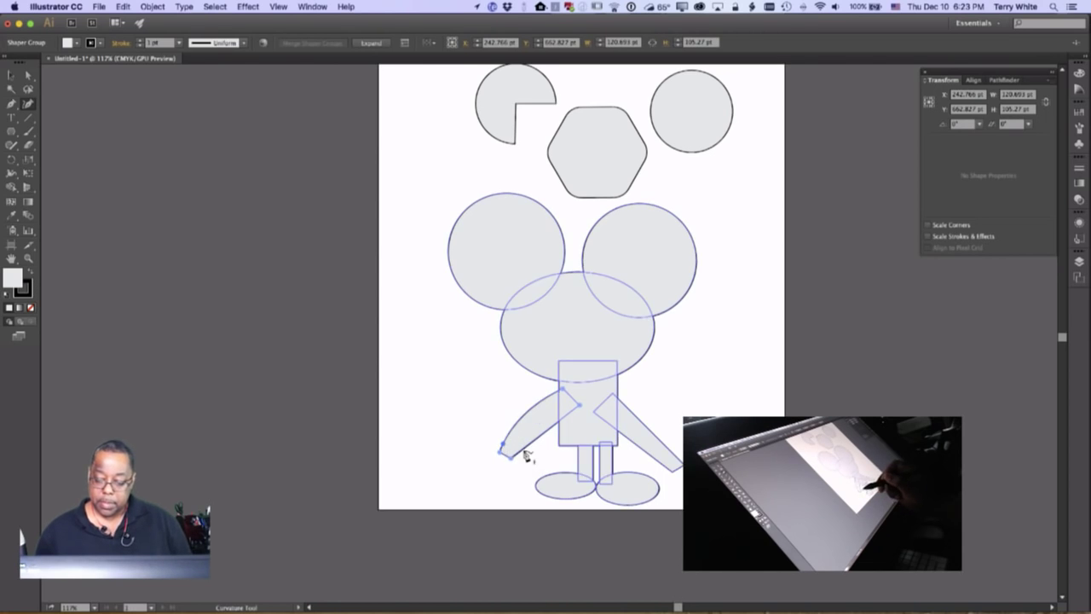
super+click(524, 449)
click(533, 443)
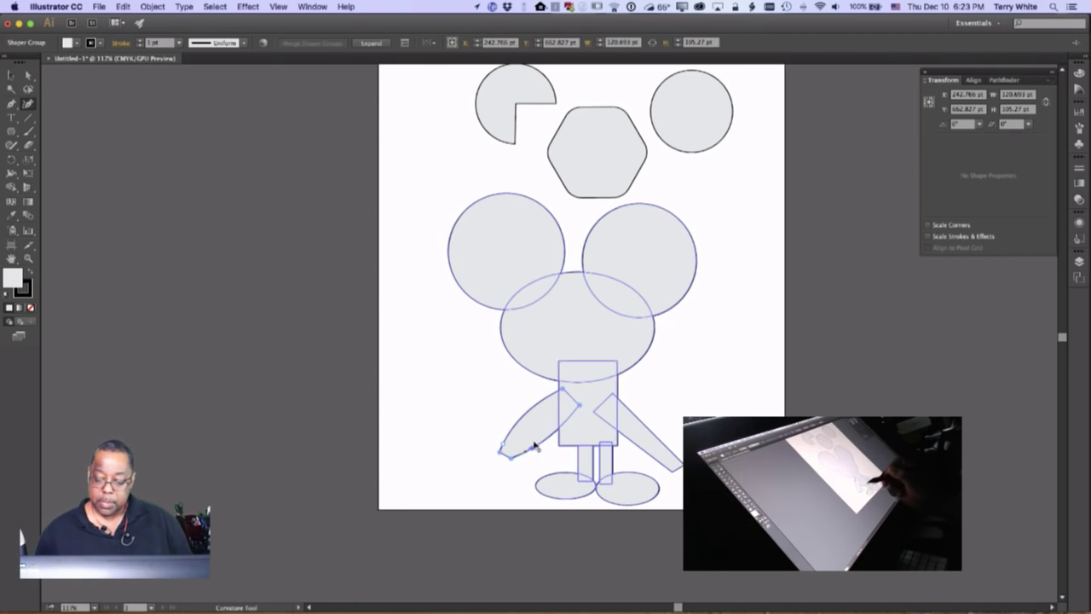
click(653, 427)
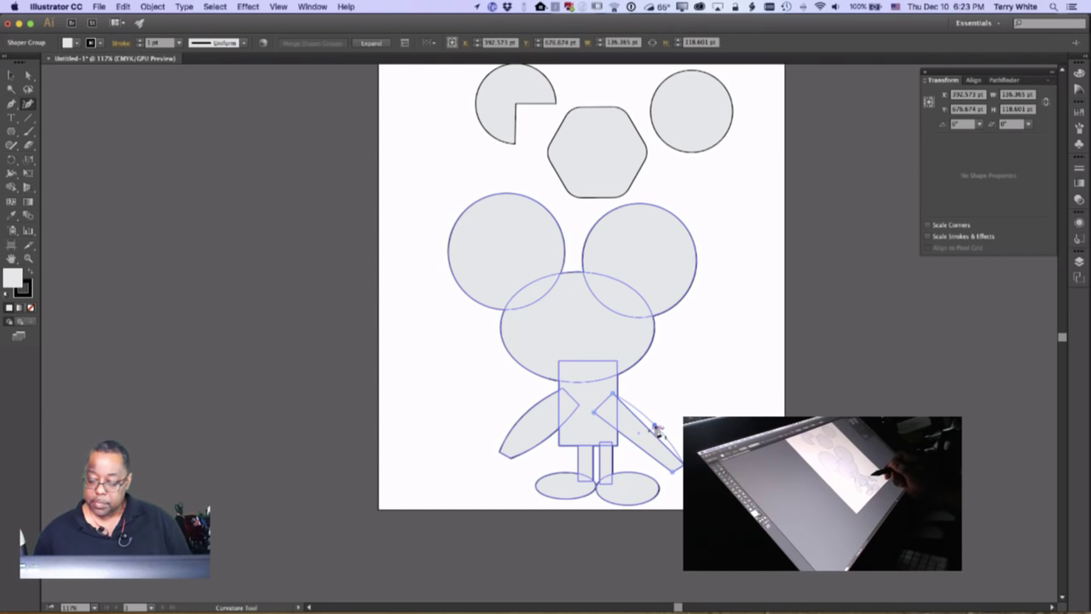
drag(641, 450, 638, 448)
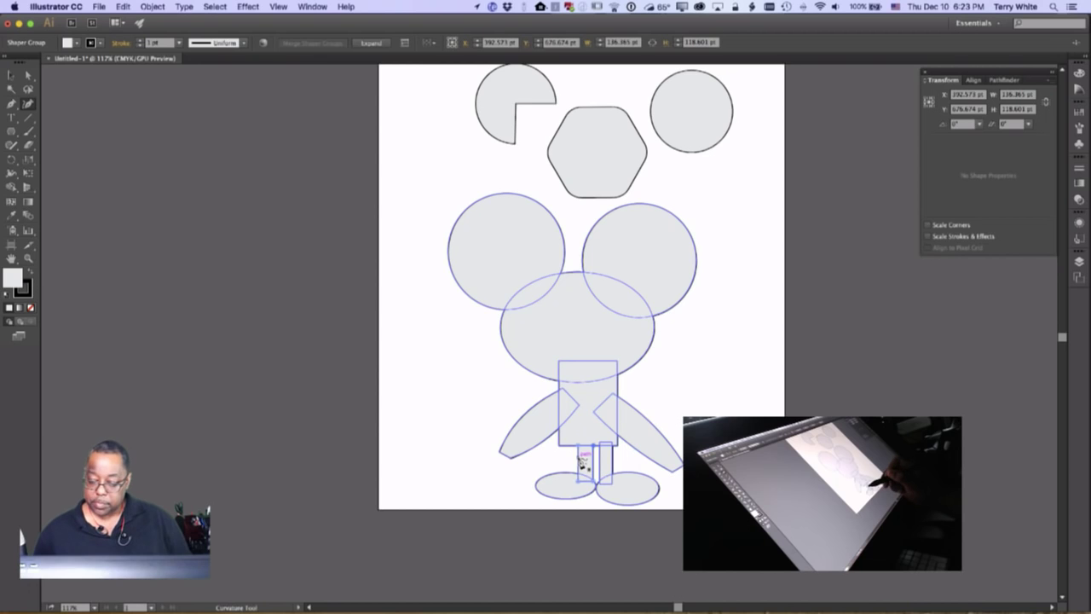
Step: Curve both long sides of each leg inward with the Curvature tool, then deselect the mouse figure
click(583, 465)
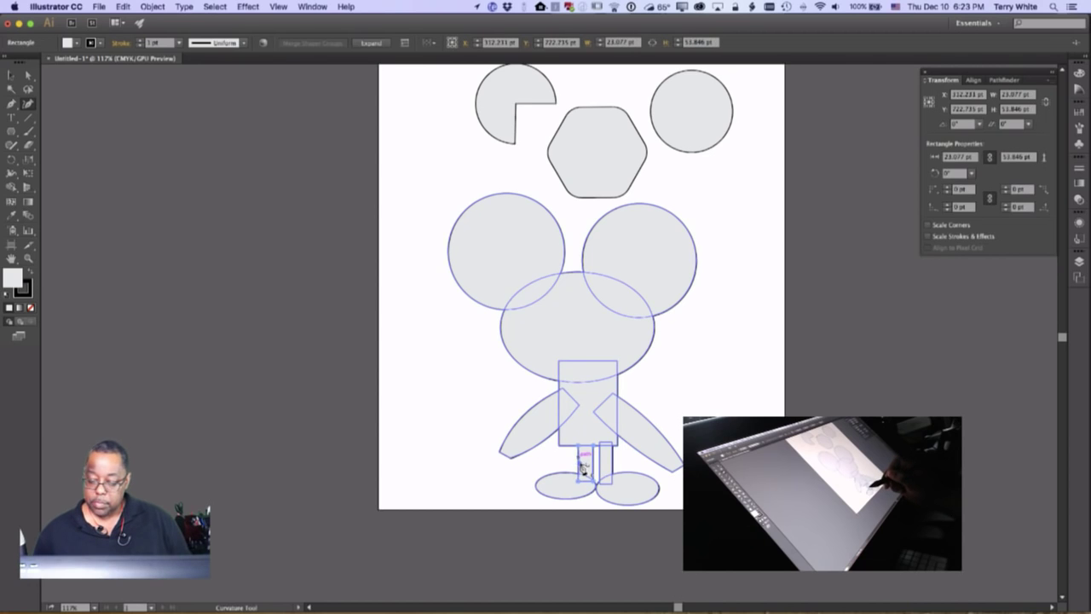
drag(583, 466, 594, 470)
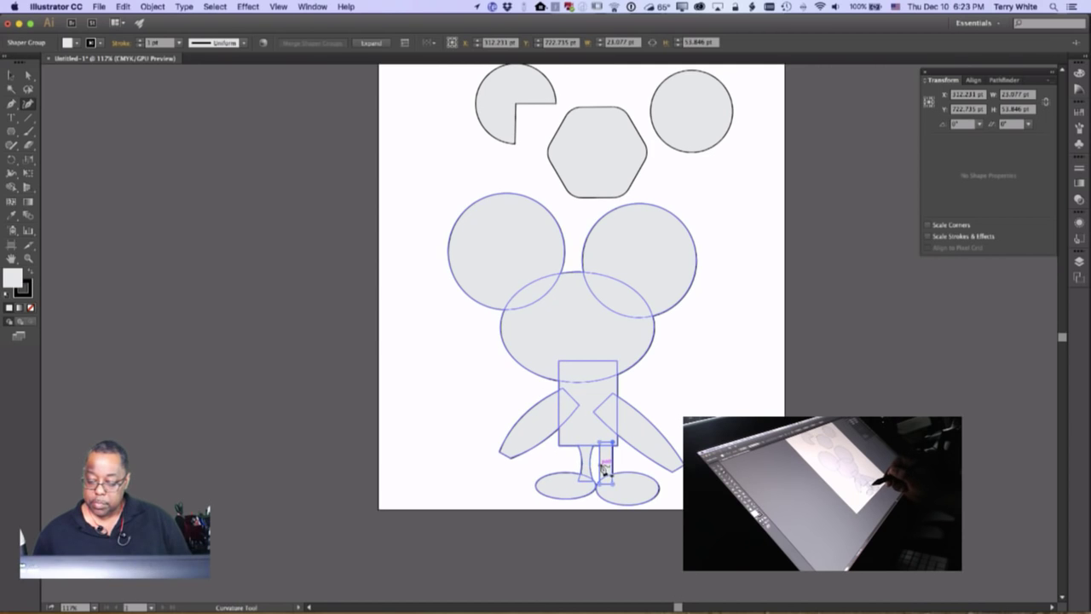
click(603, 468)
drag(603, 467, 611, 470)
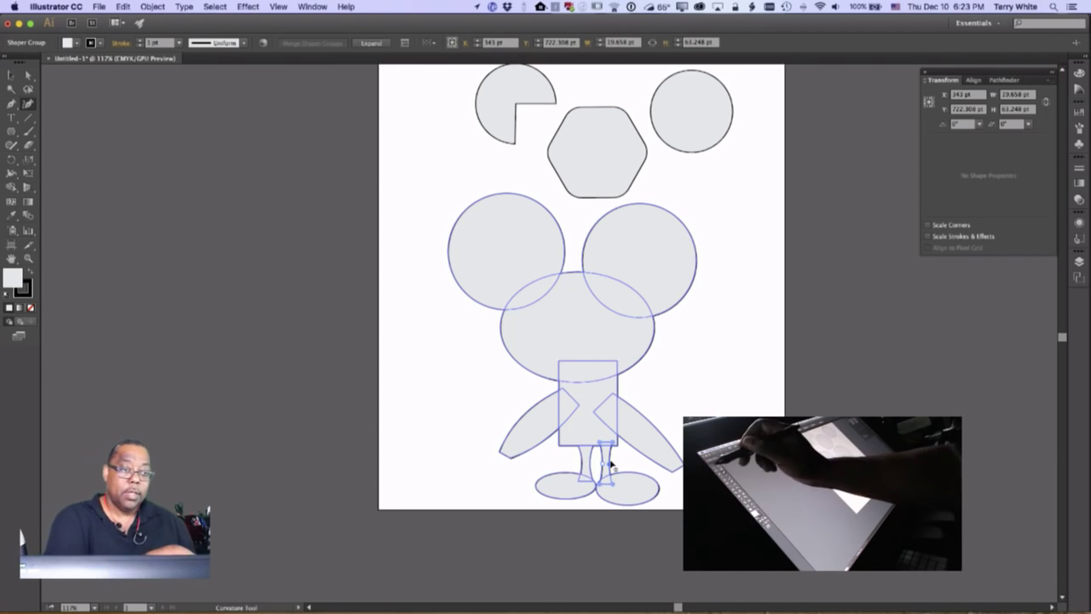
key(v)
click(424, 319)
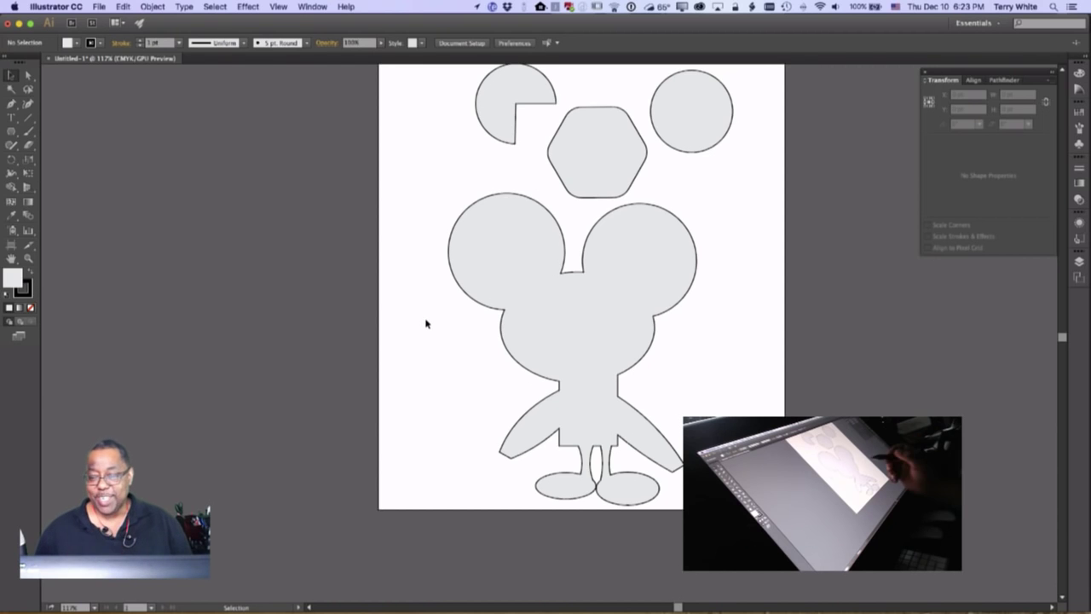
Step: Erase the cut circle, the rounded hexagon and the full circle above the mouse figure with Shaper tool scribbles
drag(699, 353, 629, 462)
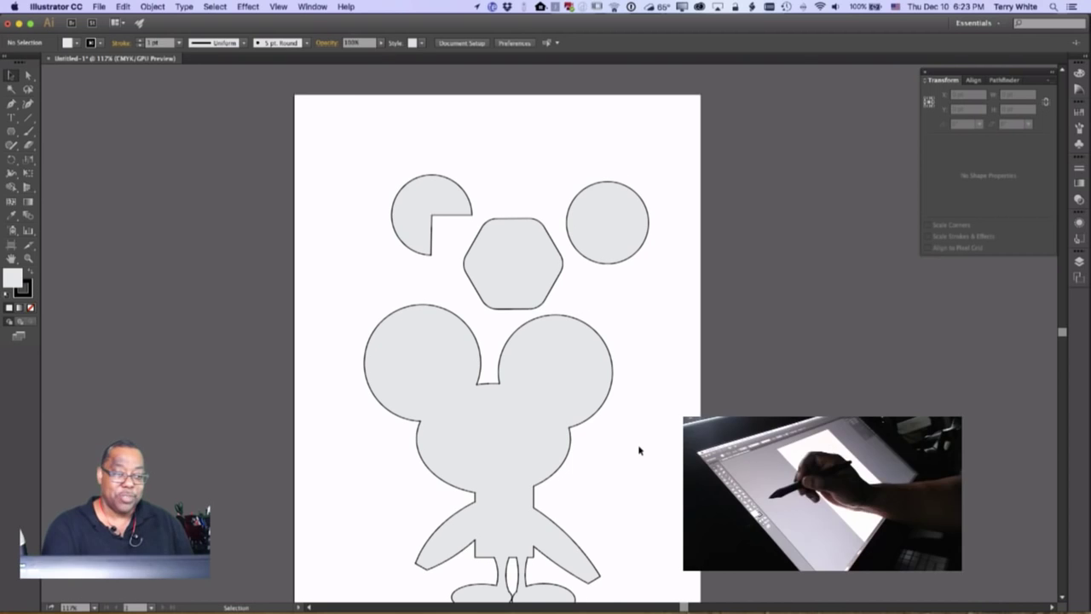
click(12, 145)
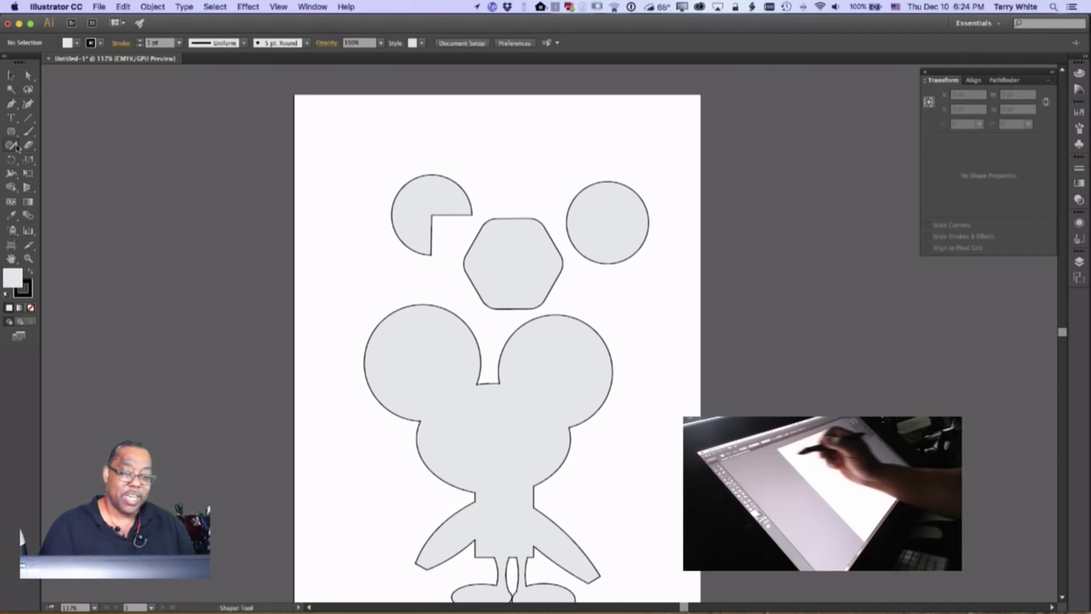
mouse_move(431, 189)
mouse_down()
mouse_move(378, 256)
mouse_move(455, 204)
mouse_up()
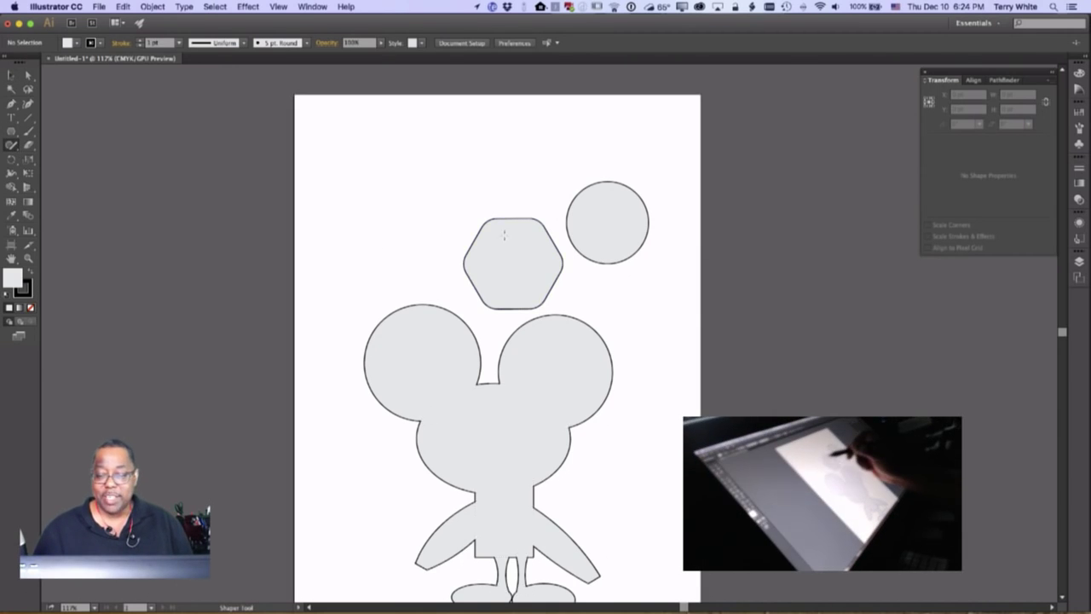
drag(499, 236, 599, 247)
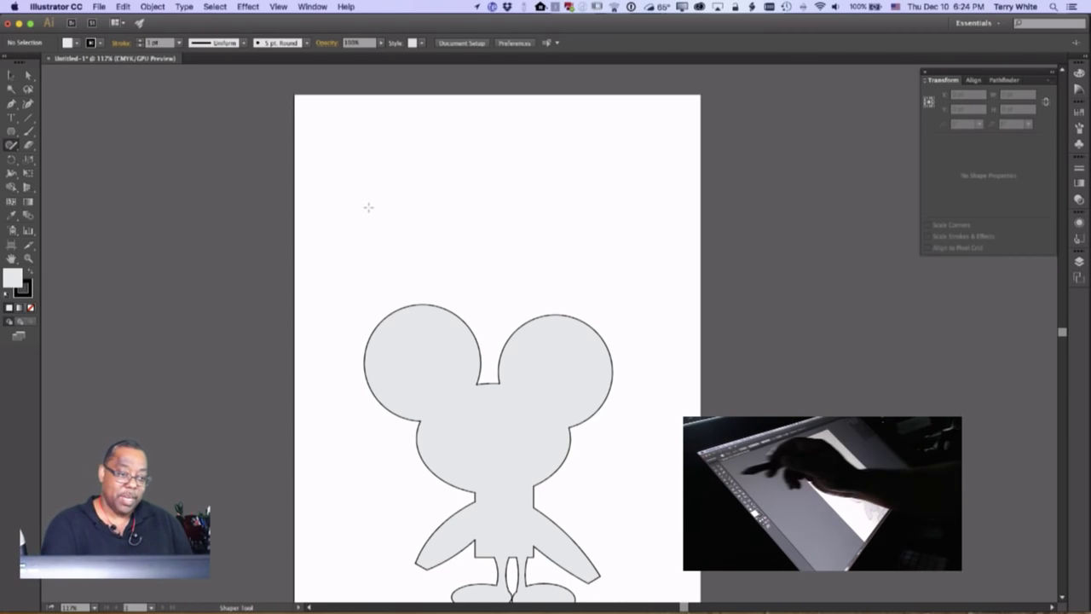
Step: Draw a rectangle and a circle overlapping its lower-right corner above the mouse, and merge them with the Shaper tool, about 311 by 214 pt overall
mouse_move(362, 151)
mouse_down()
mouse_move(363, 231)
mouse_move(494, 170)
mouse_move(367, 154)
mouse_up()
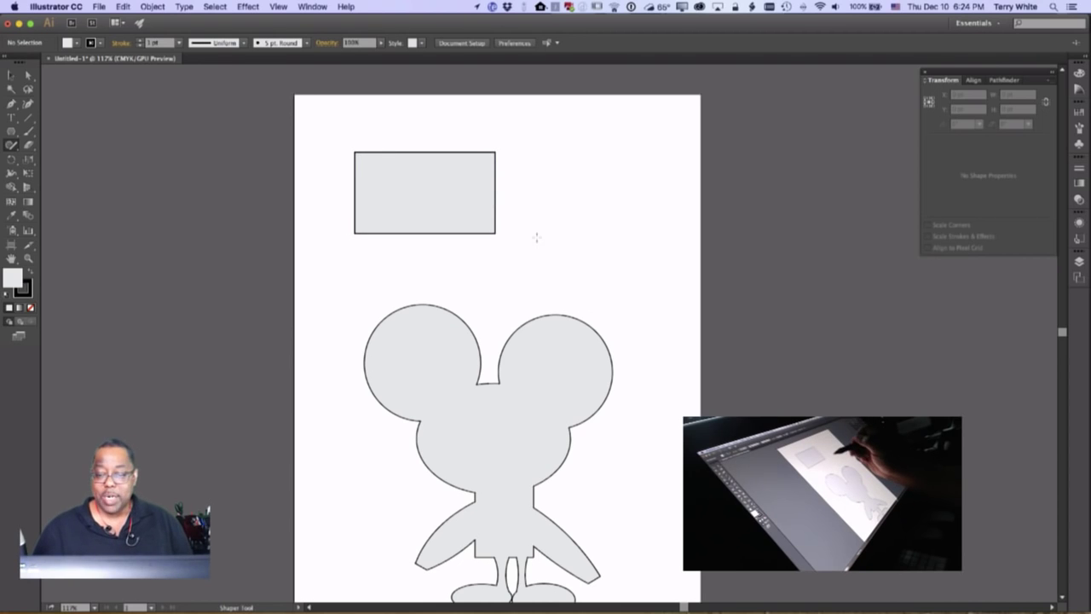
mouse_move(535, 201)
mouse_down()
mouse_move(492, 285)
mouse_move(568, 224)
mouse_move(527, 205)
mouse_up()
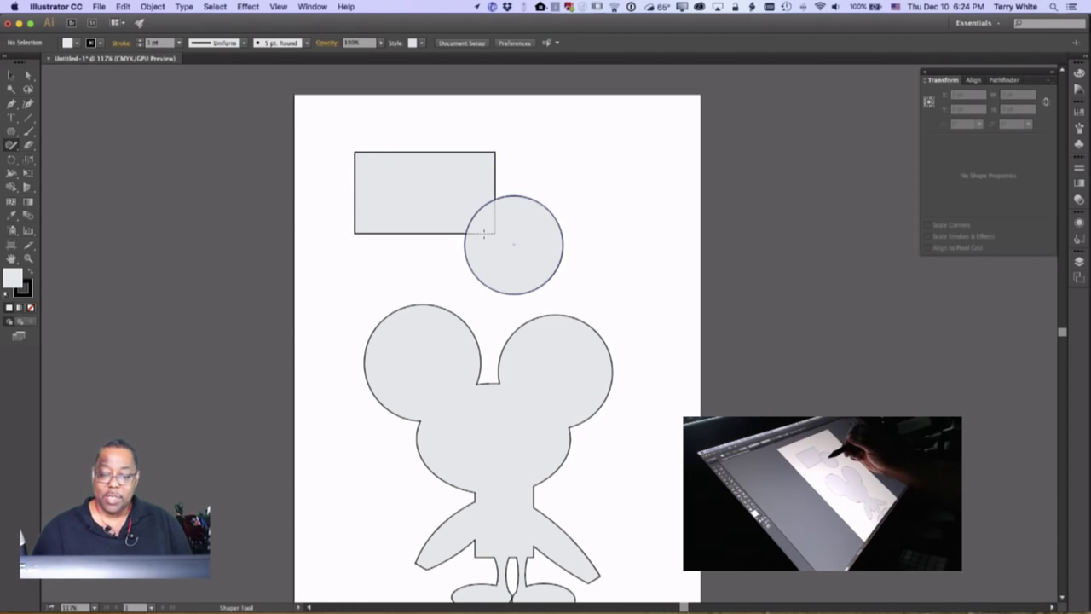
mouse_move(482, 239)
mouse_down()
mouse_move(502, 230)
mouse_move(470, 202)
mouse_move(488, 199)
mouse_up()
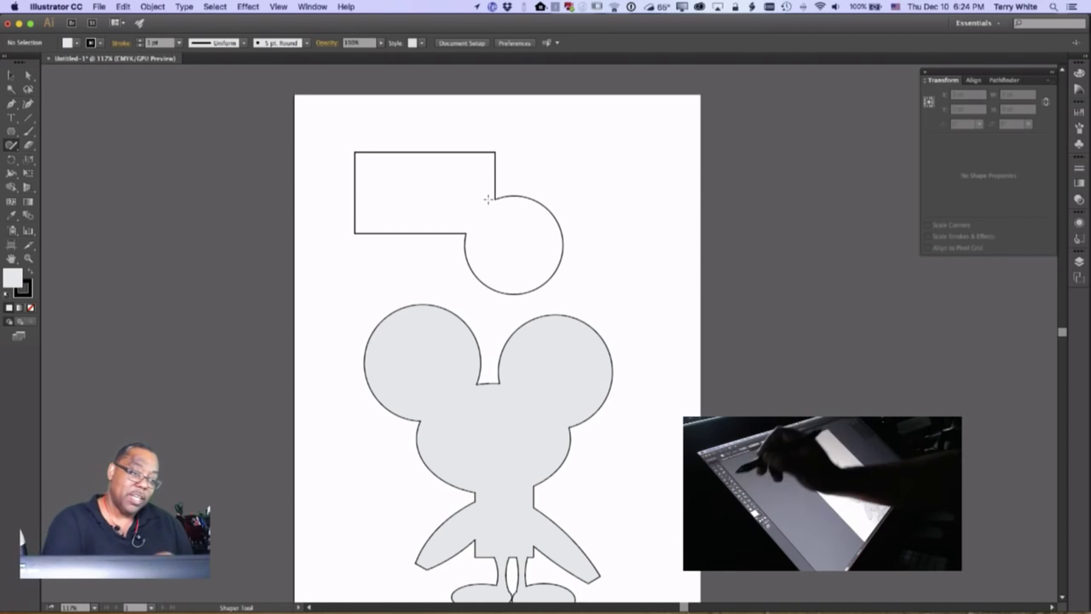
Step: Switch to the Pencil tool and accept its options with fidelity at Smooth
click(12, 144)
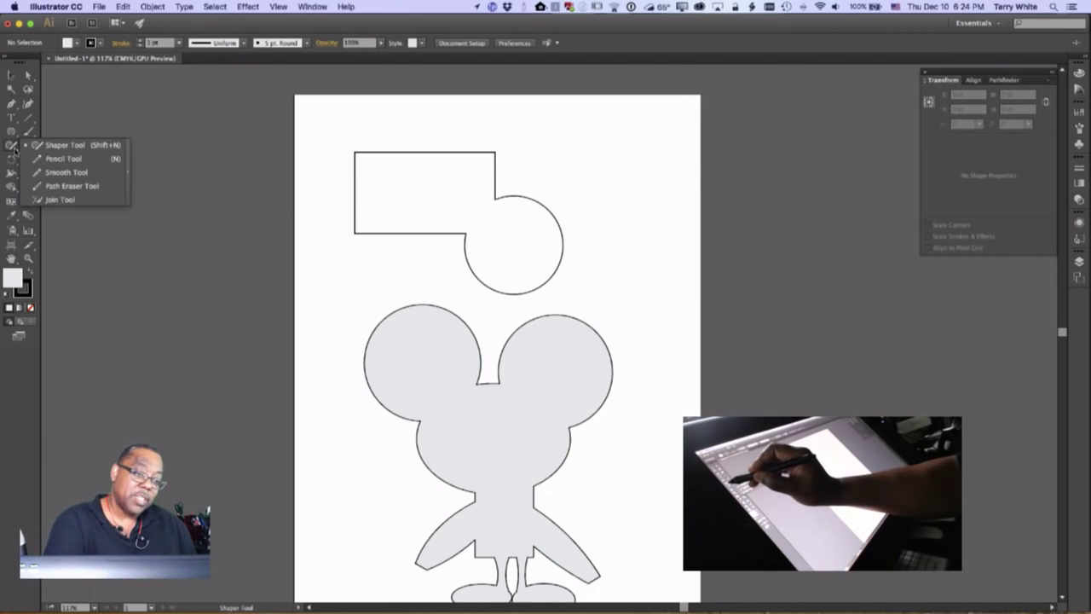
click(93, 164)
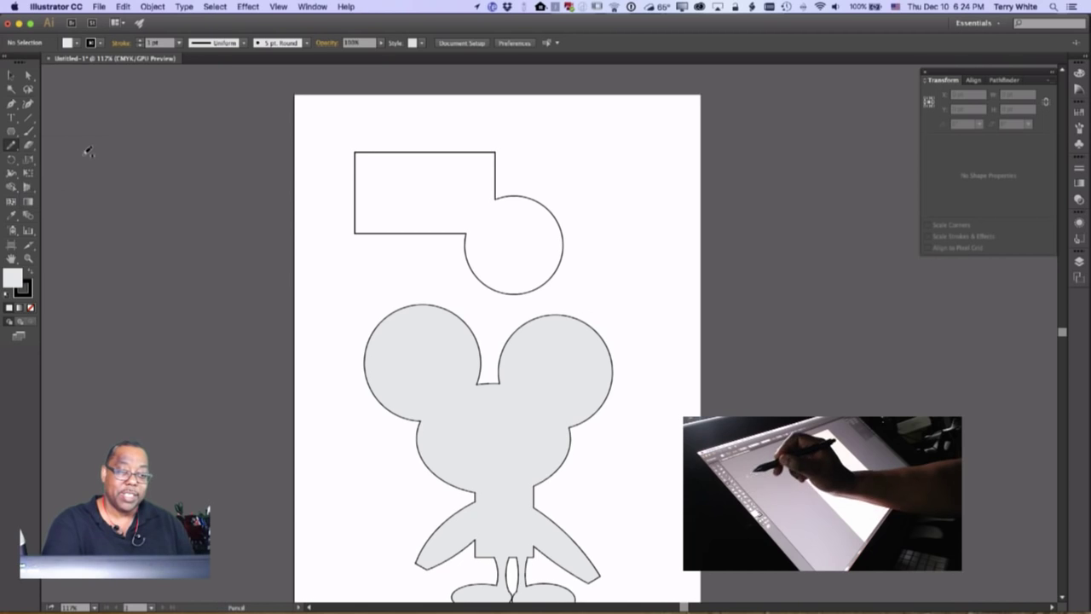
double_click(12, 145)
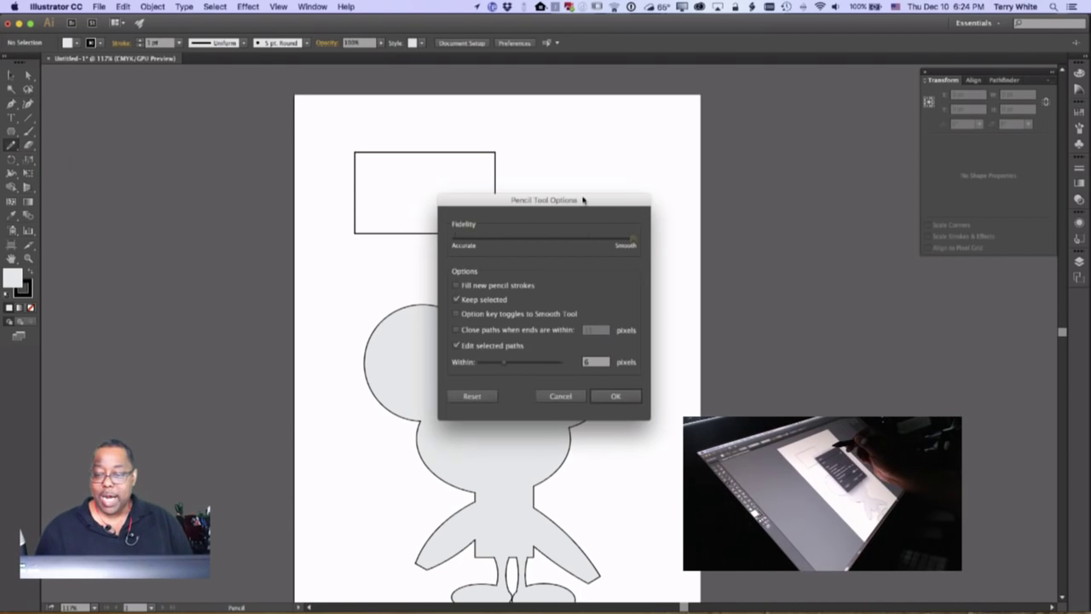
mouse_move(583, 199)
mouse_down()
mouse_move(597, 201)
mouse_move(742, 91)
mouse_up()
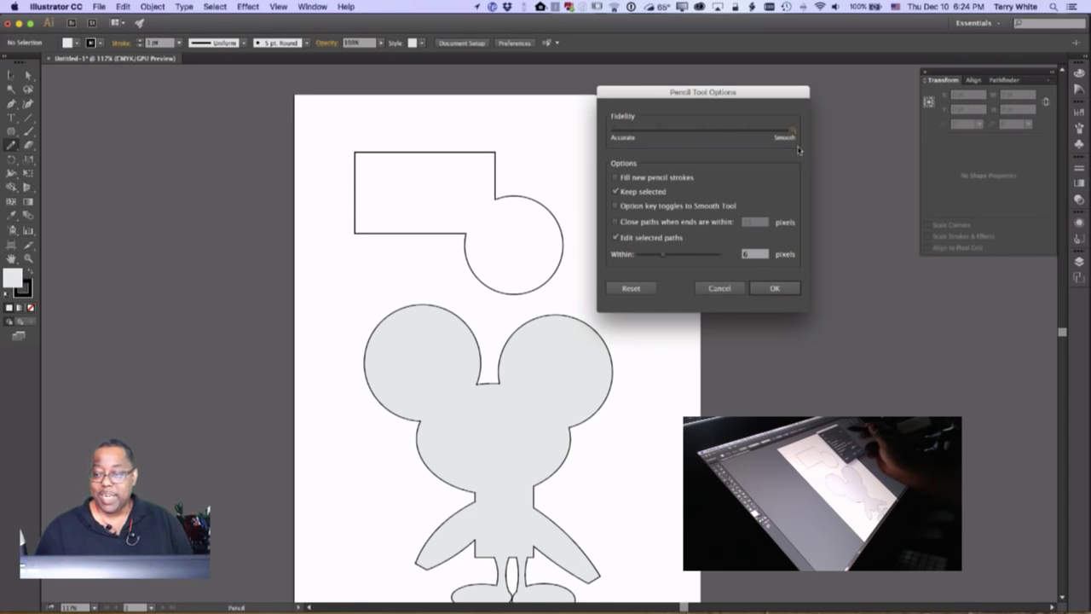
click(772, 287)
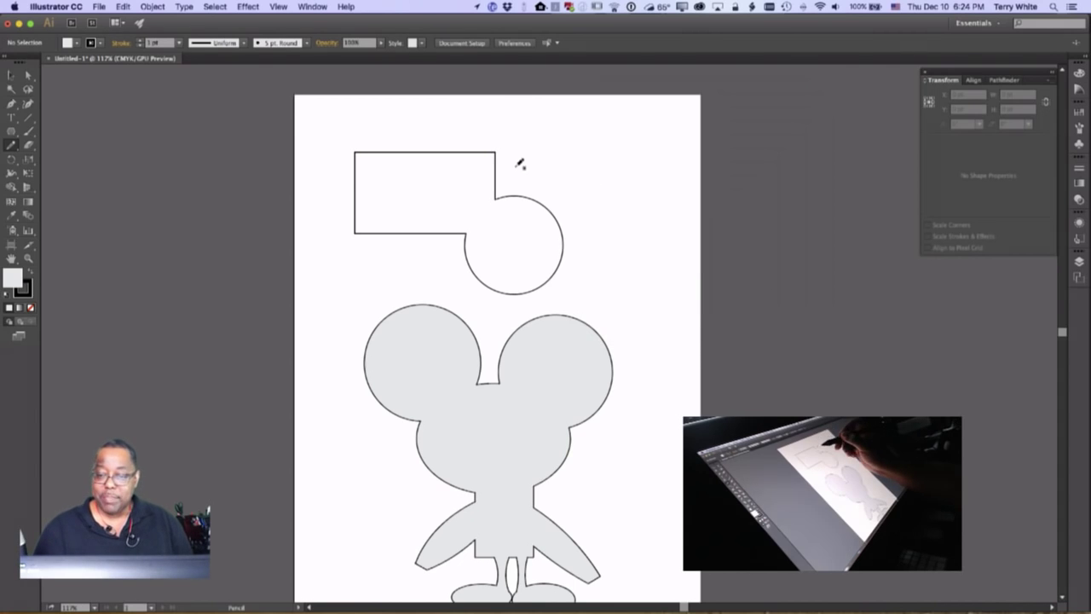
Step: Draw long, flowing wavy pencil strokes like strands of hair to the upper right of the merged rectangle and circle
drag(590, 175, 663, 175)
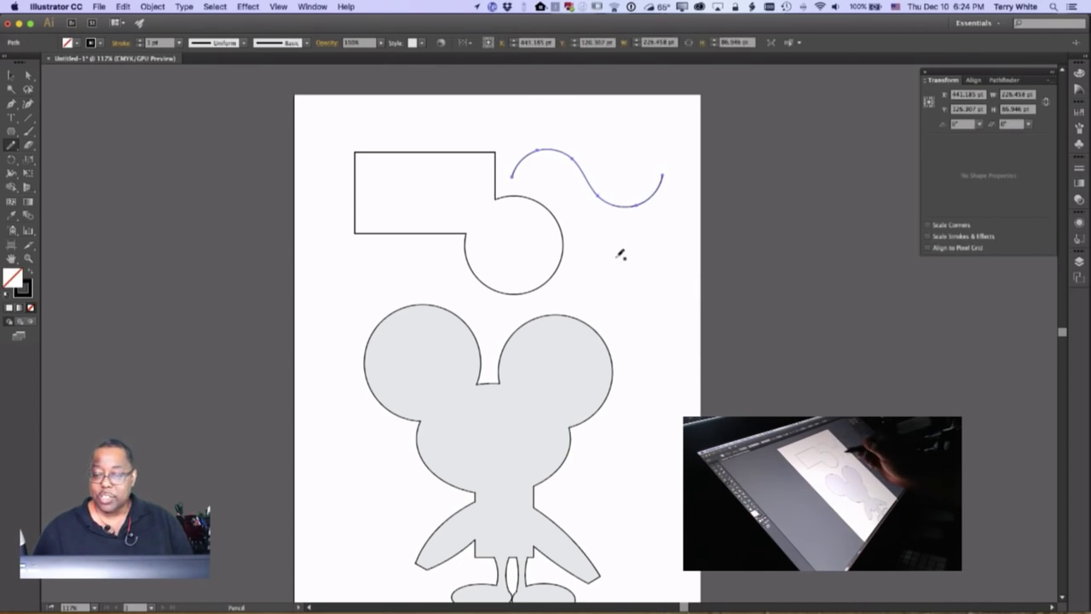
drag(645, 220, 669, 192)
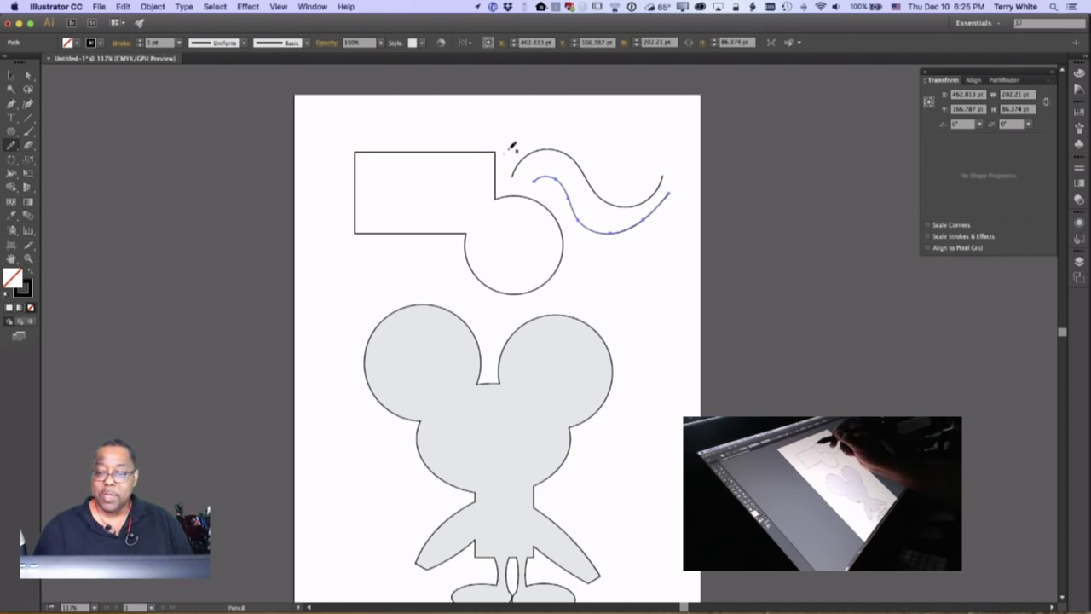
mouse_move(512, 147)
mouse_down()
mouse_move(533, 122)
mouse_move(588, 127)
mouse_move(630, 188)
mouse_move(618, 187)
mouse_move(663, 143)
mouse_up()
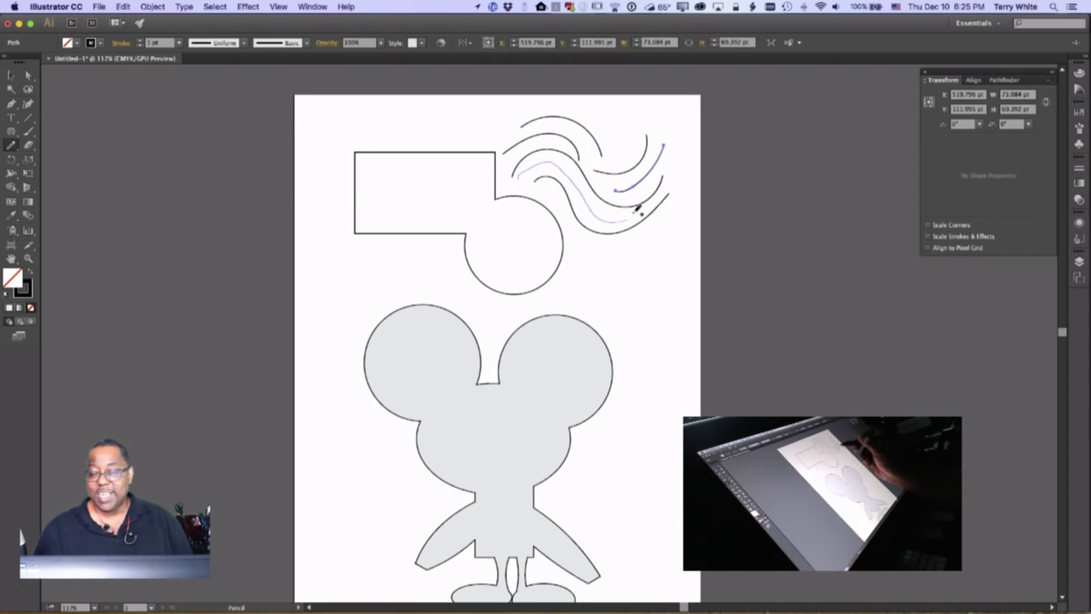
drag(637, 208, 640, 205)
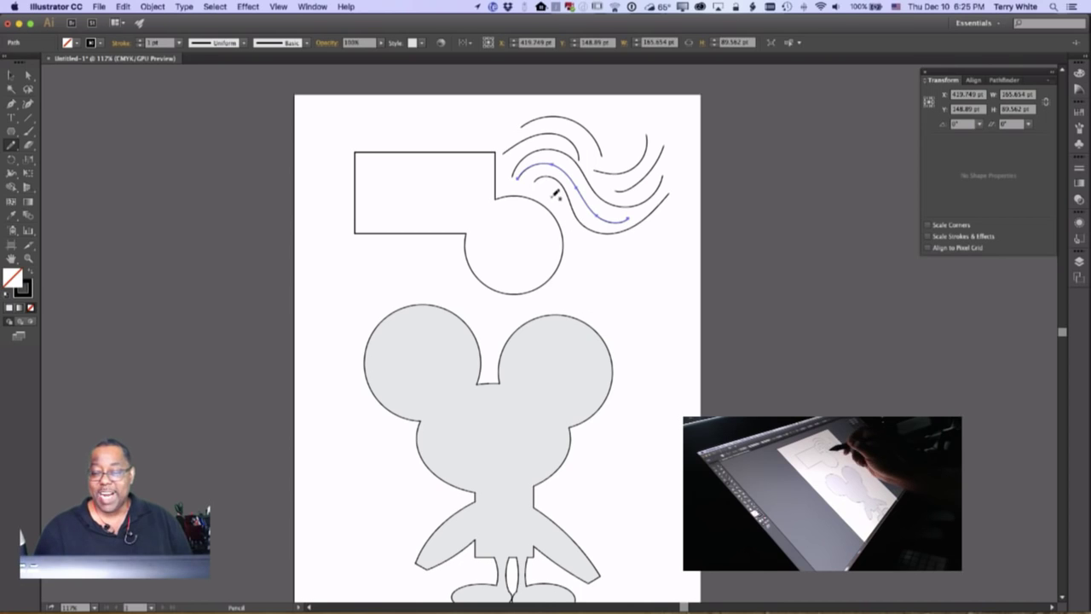
drag(548, 196, 641, 240)
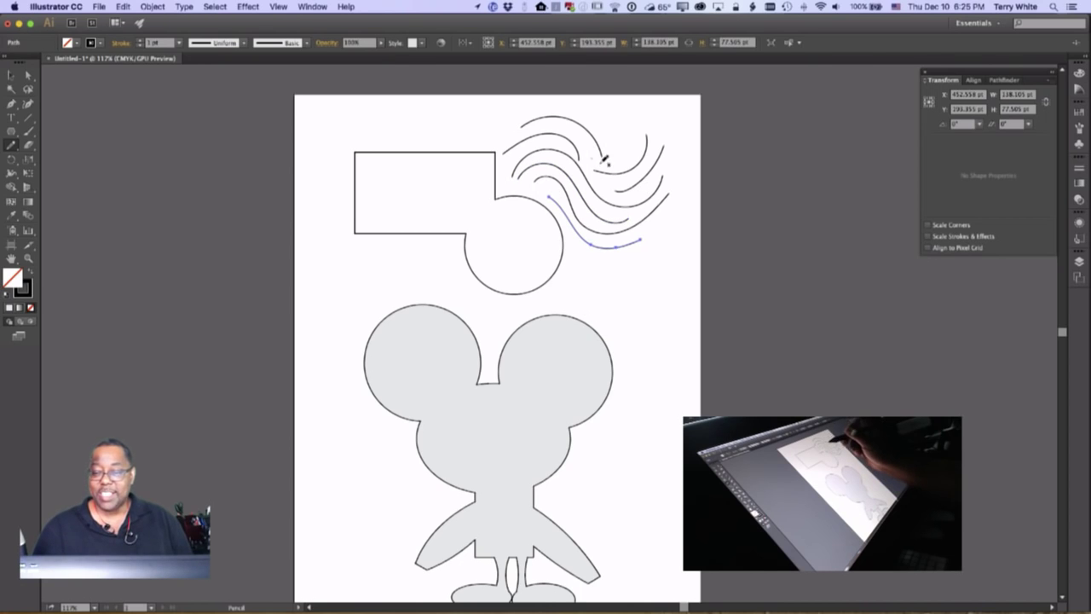
drag(590, 158, 645, 134)
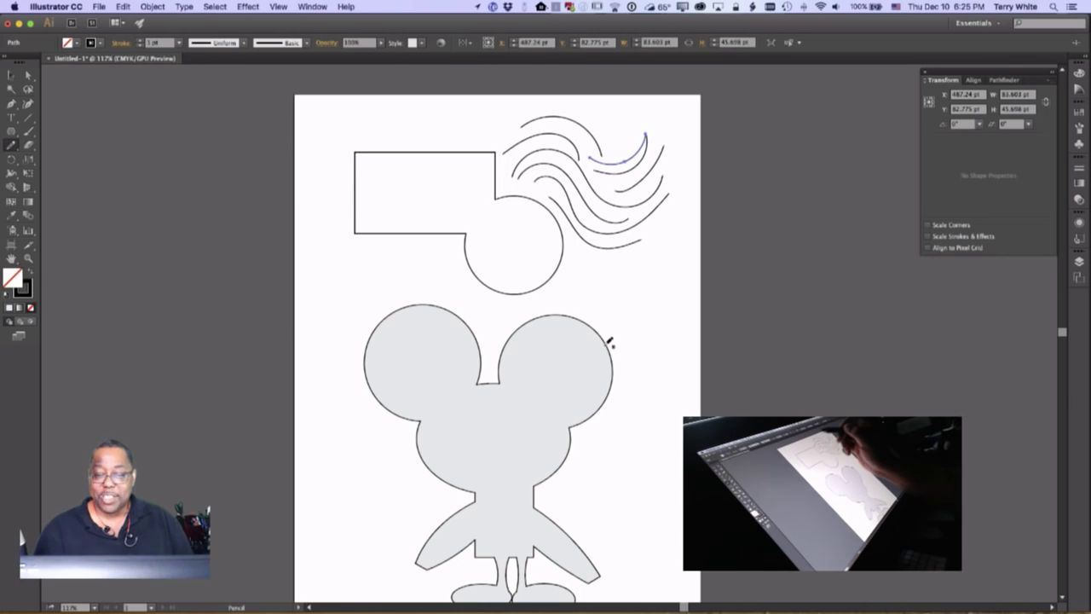
Step: Add short curved pencil strokes at the root of the hair, where the rectangle meets the circle
drag(495, 193, 516, 150)
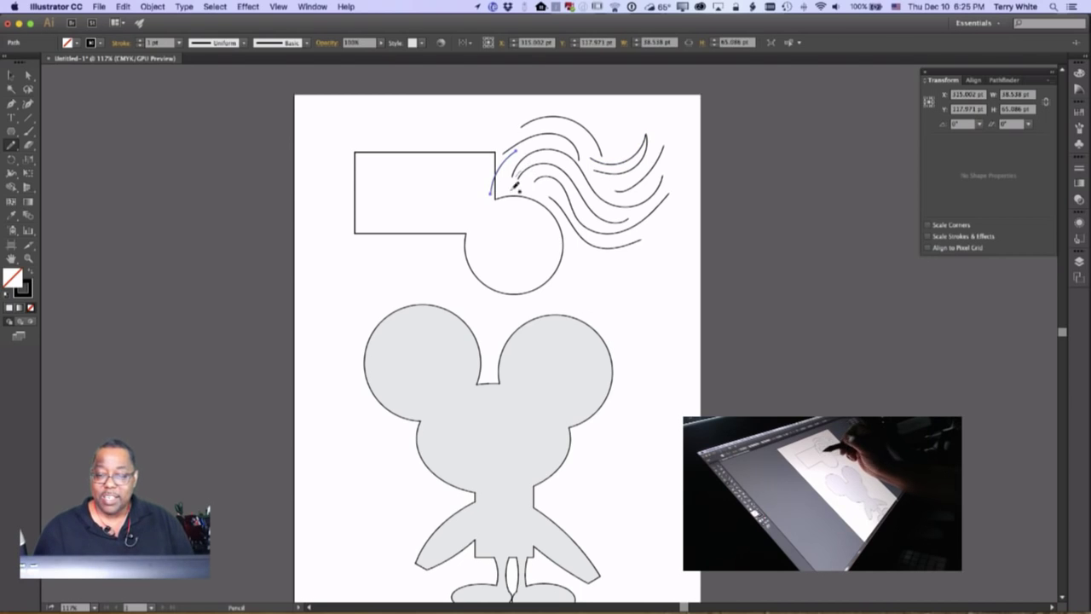
mouse_move(510, 203)
mouse_down()
mouse_move(522, 131)
mouse_move(493, 175)
mouse_up()
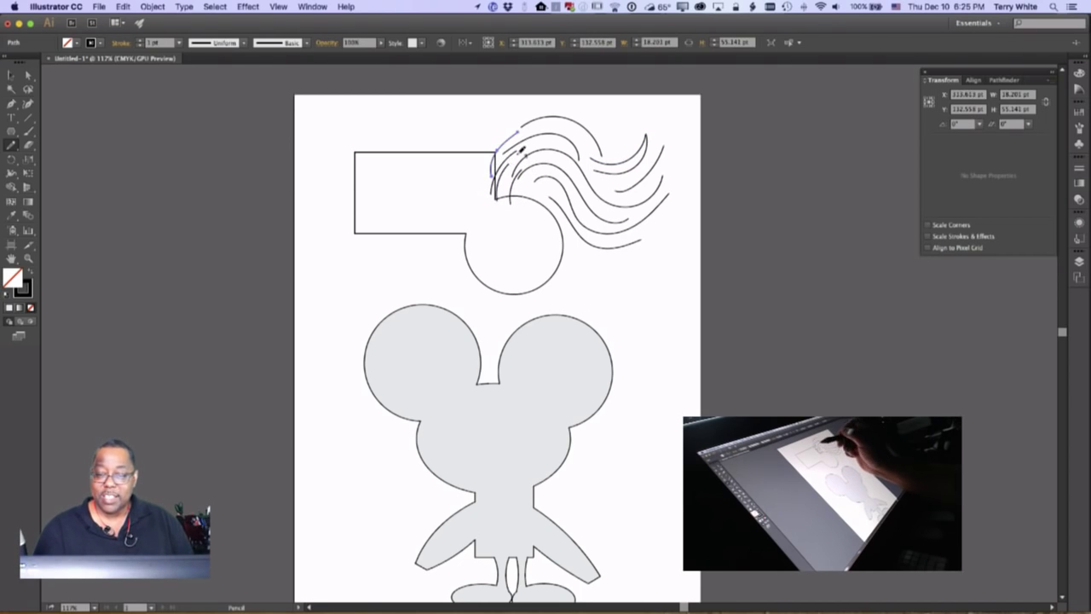
drag(516, 119, 484, 168)
mouse_move(552, 127)
mouse_down()
mouse_move(516, 135)
mouse_move(524, 169)
mouse_up()
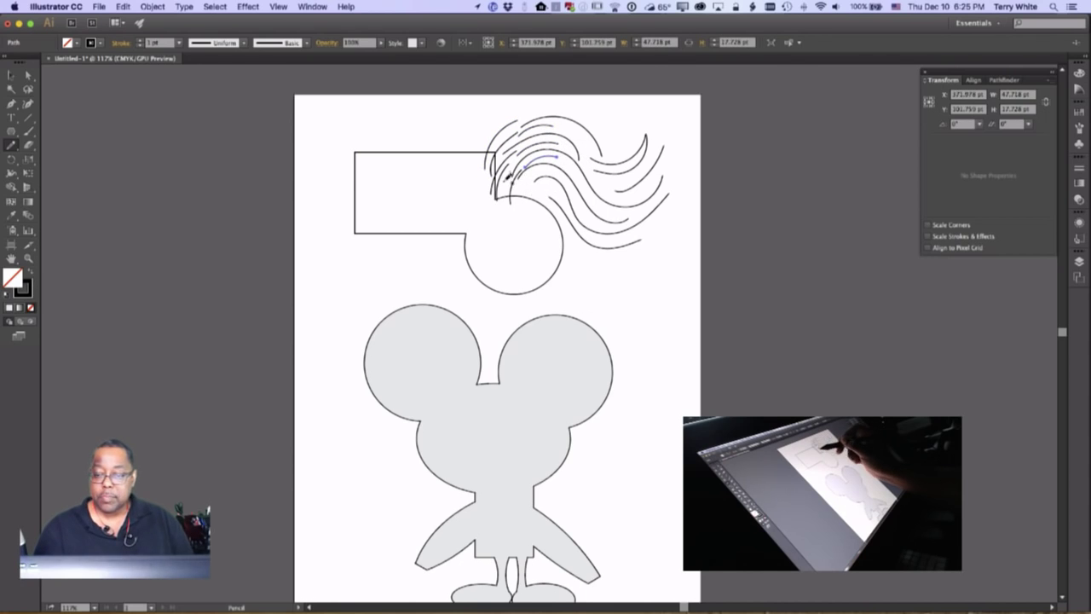
mouse_move(499, 205)
mouse_down()
mouse_move(515, 173)
mouse_move(513, 208)
mouse_up()
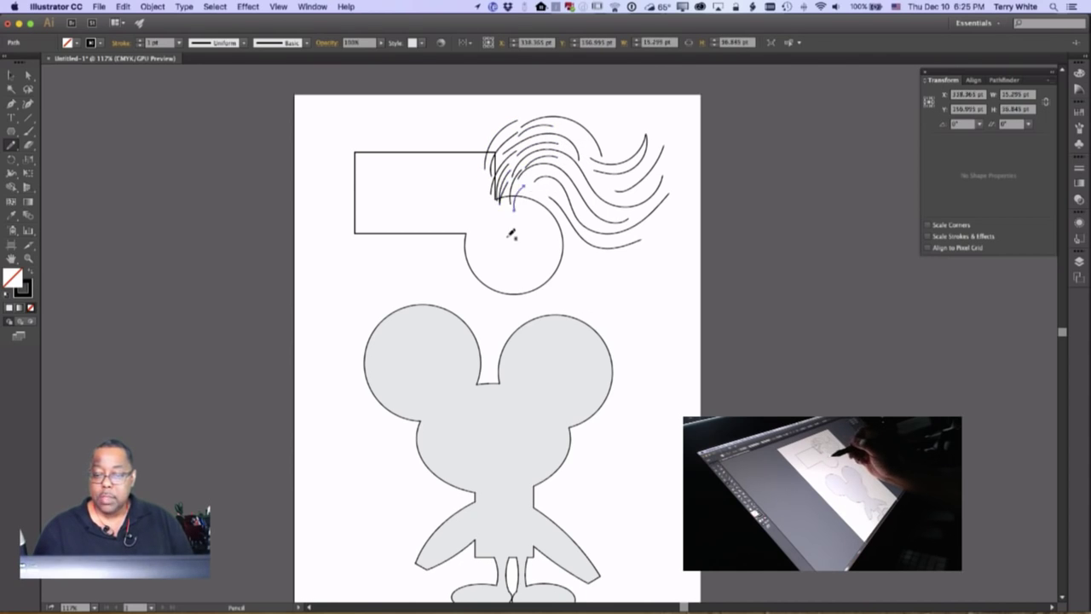
Step: Select the merged rectangle-and-circle shape and fill it with the green swatch
key(v)
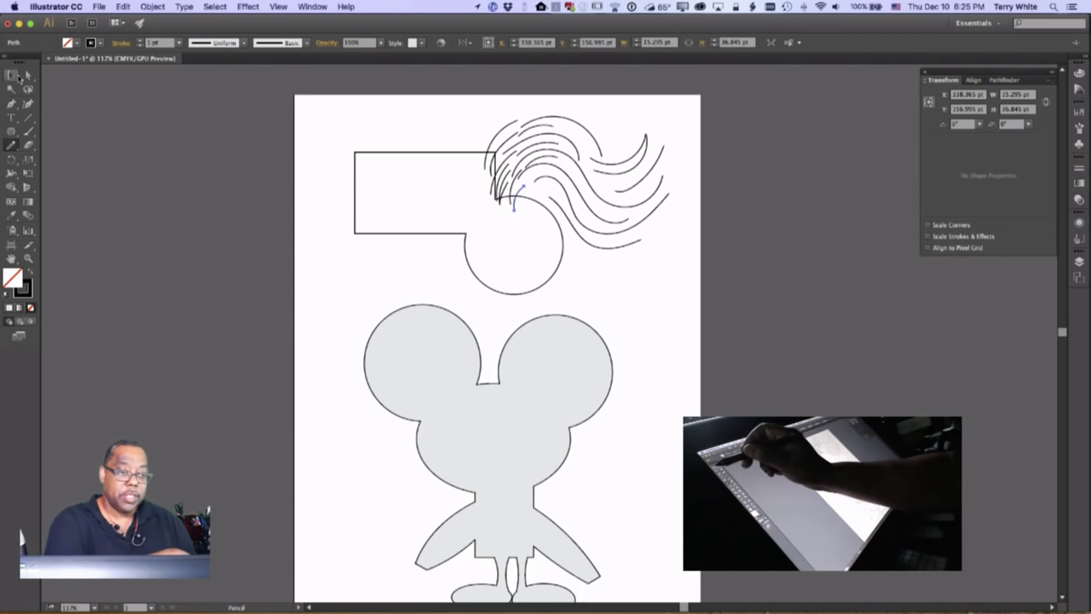
click(409, 152)
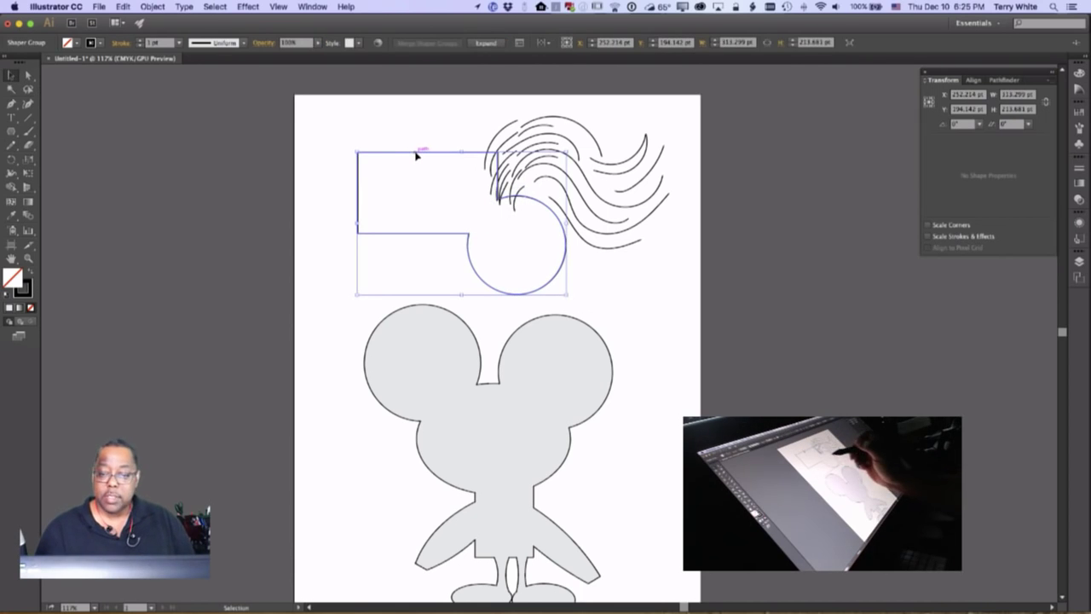
click(1078, 113)
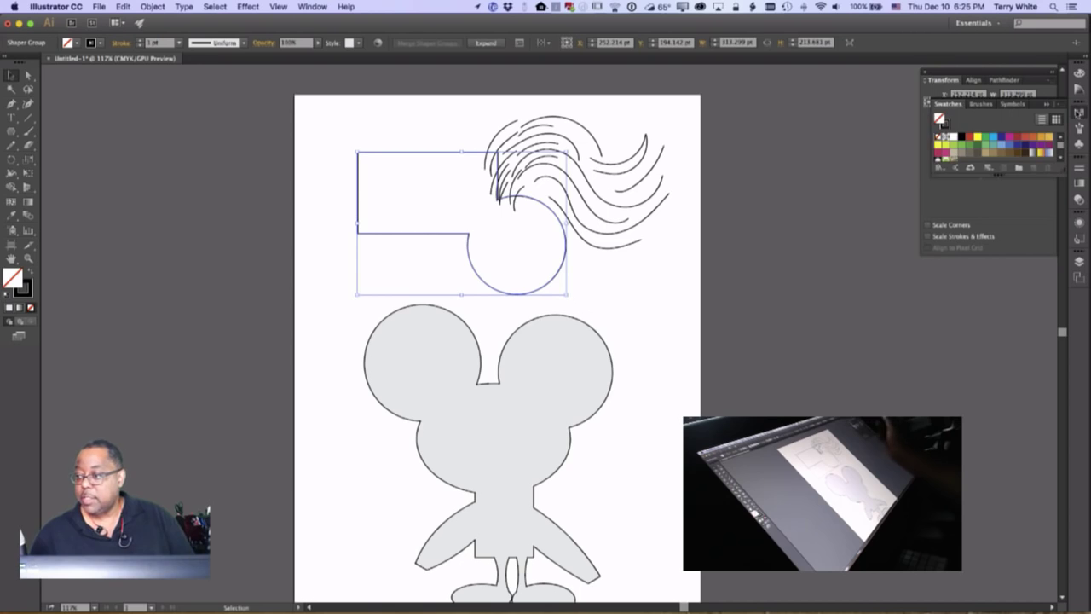
click(971, 146)
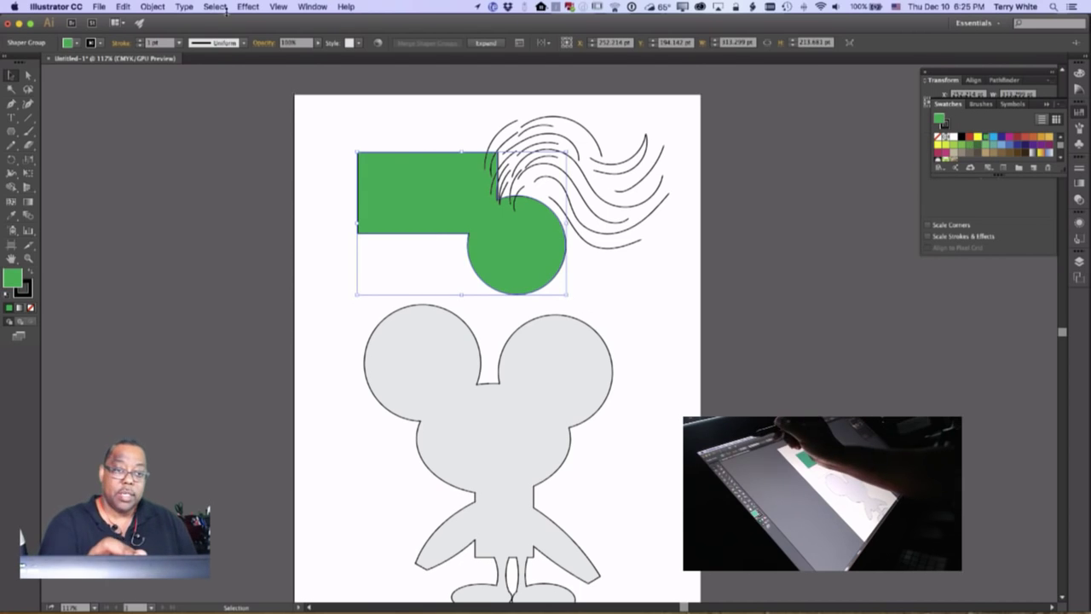
Step: Bring the green merged shape in front of the pencil strokes, then deselect it
click(216, 7)
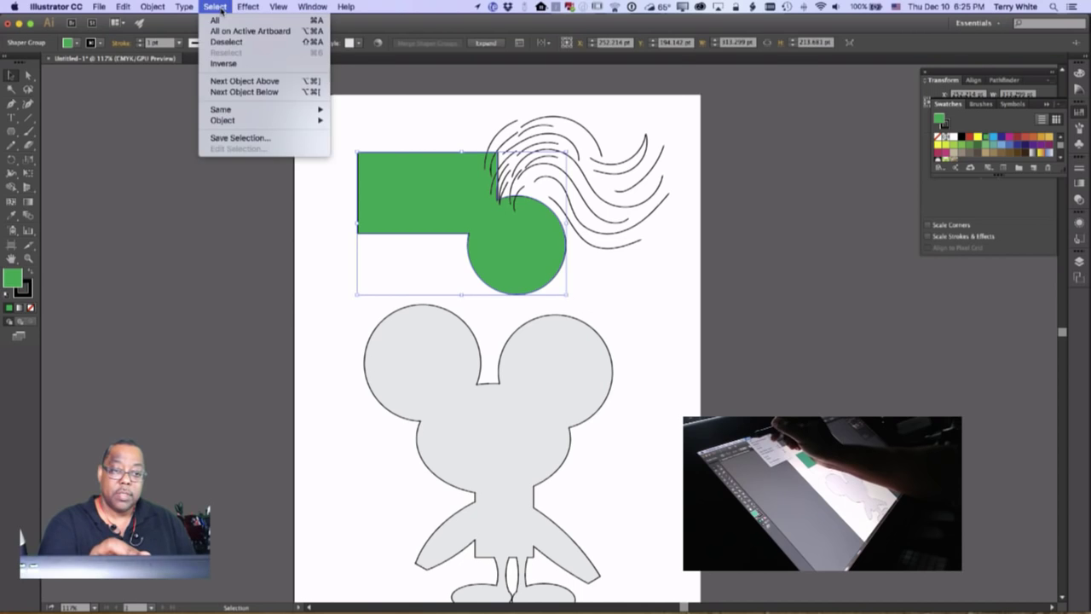
mouse_move(248, 10)
click(248, 7)
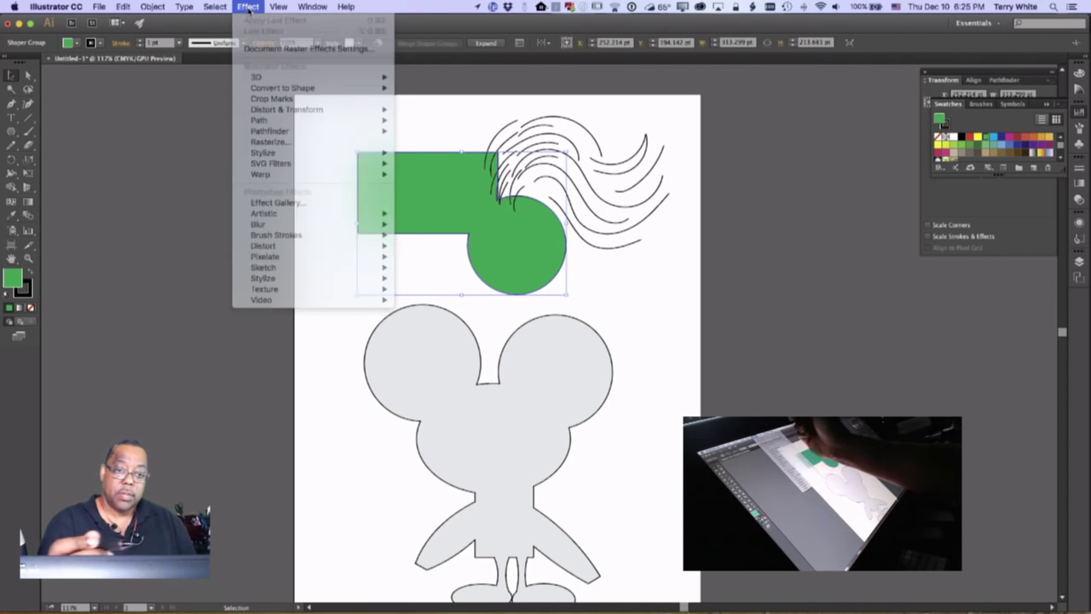
click(152, 7)
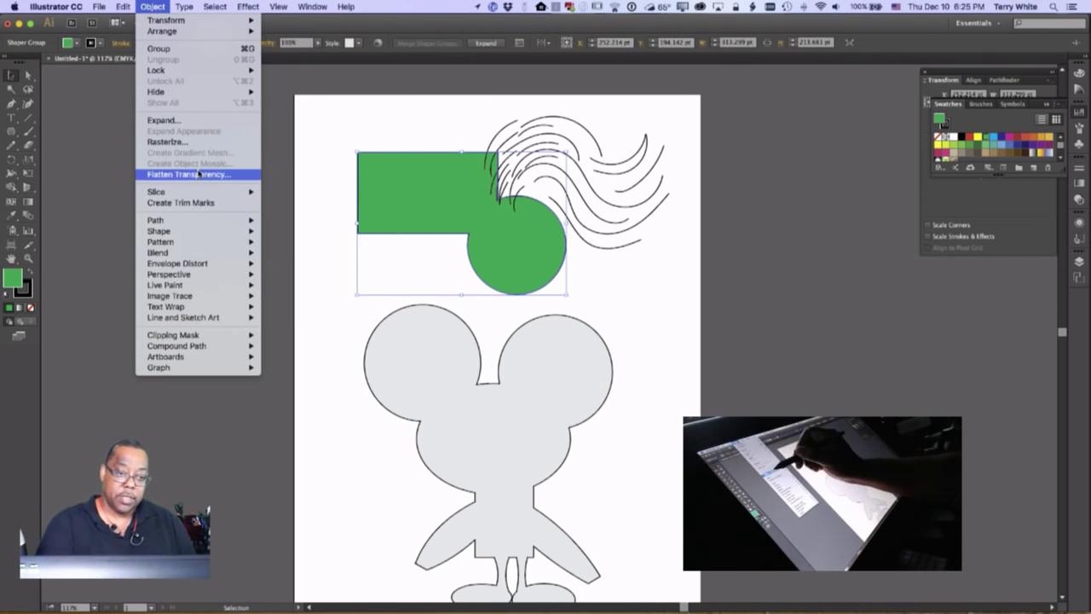
mouse_move(238, 31)
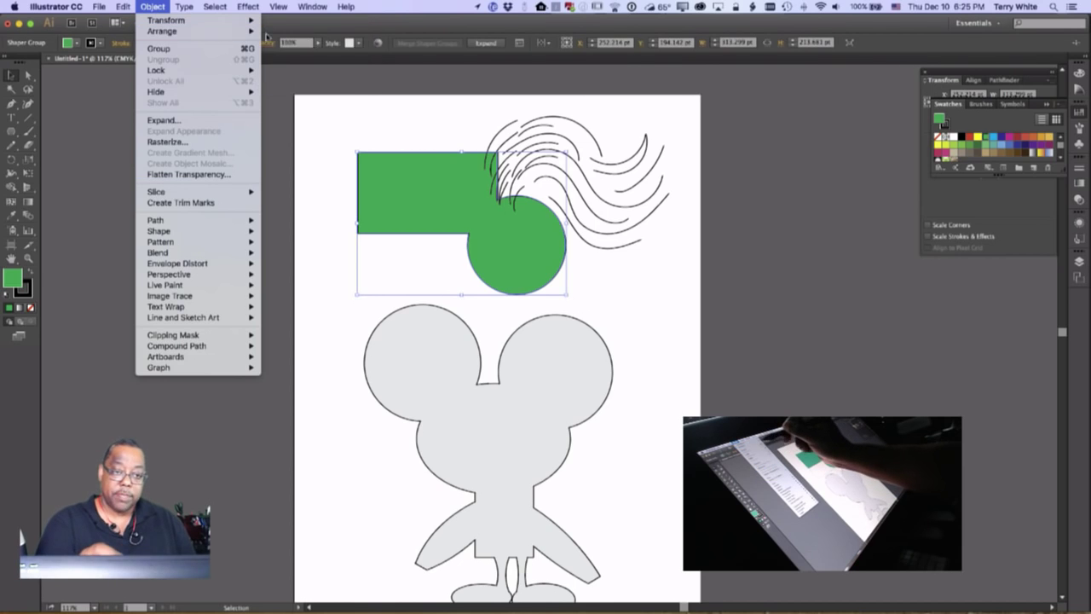
click(279, 32)
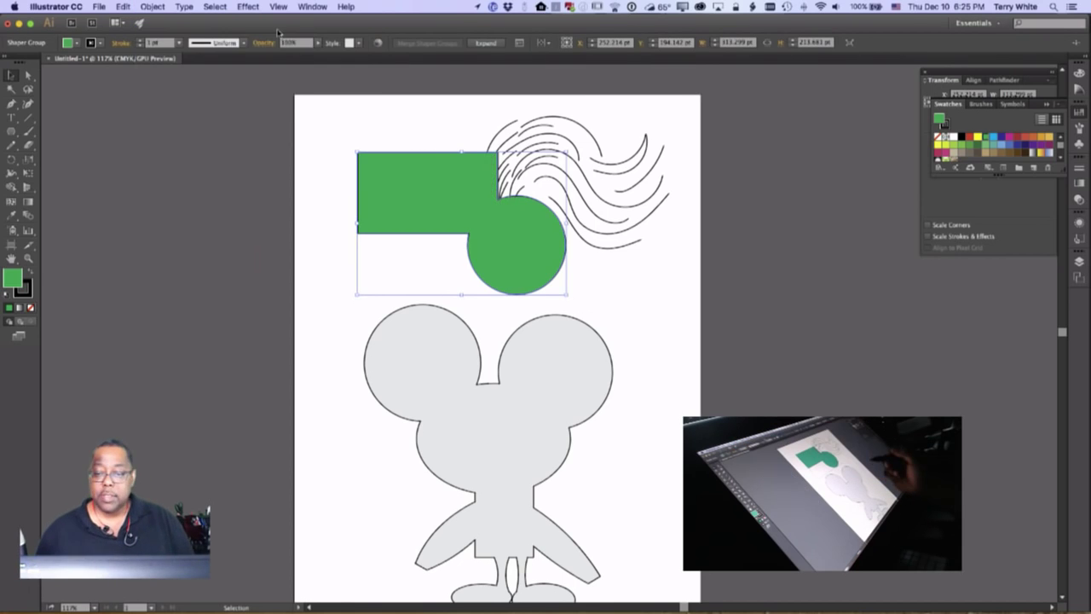
click(647, 374)
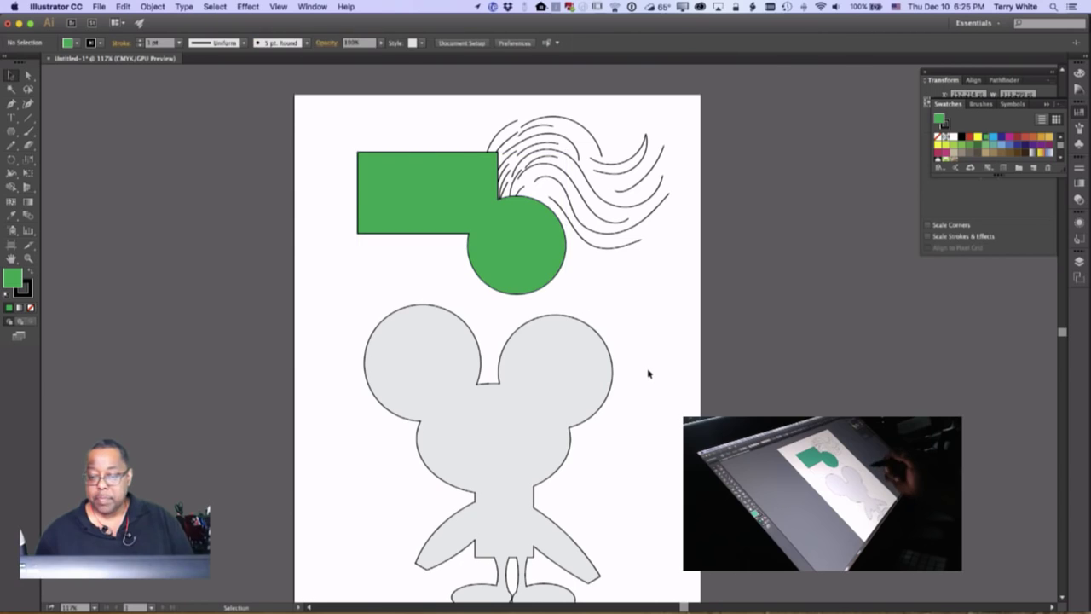